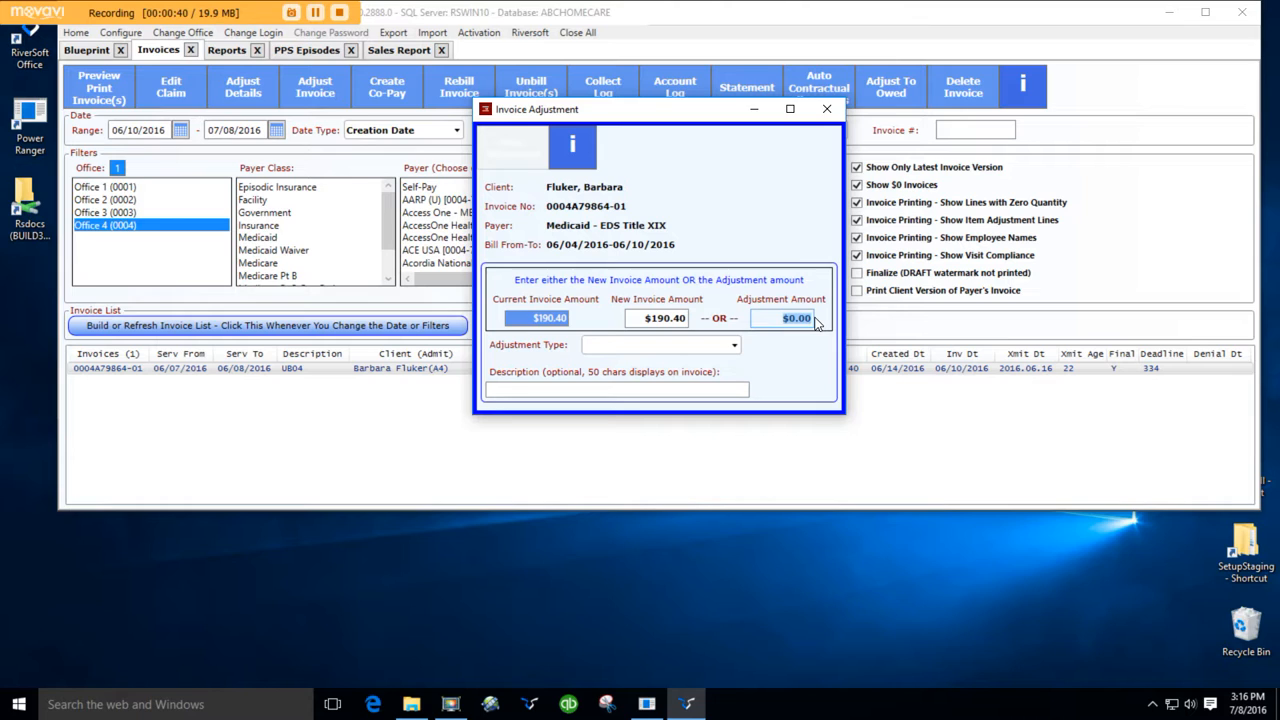
- Enter a $10 adjustment amount on the invoice, then set the new invoice amount to $290.40 instead
{"action": "key", "text": "Tab"}
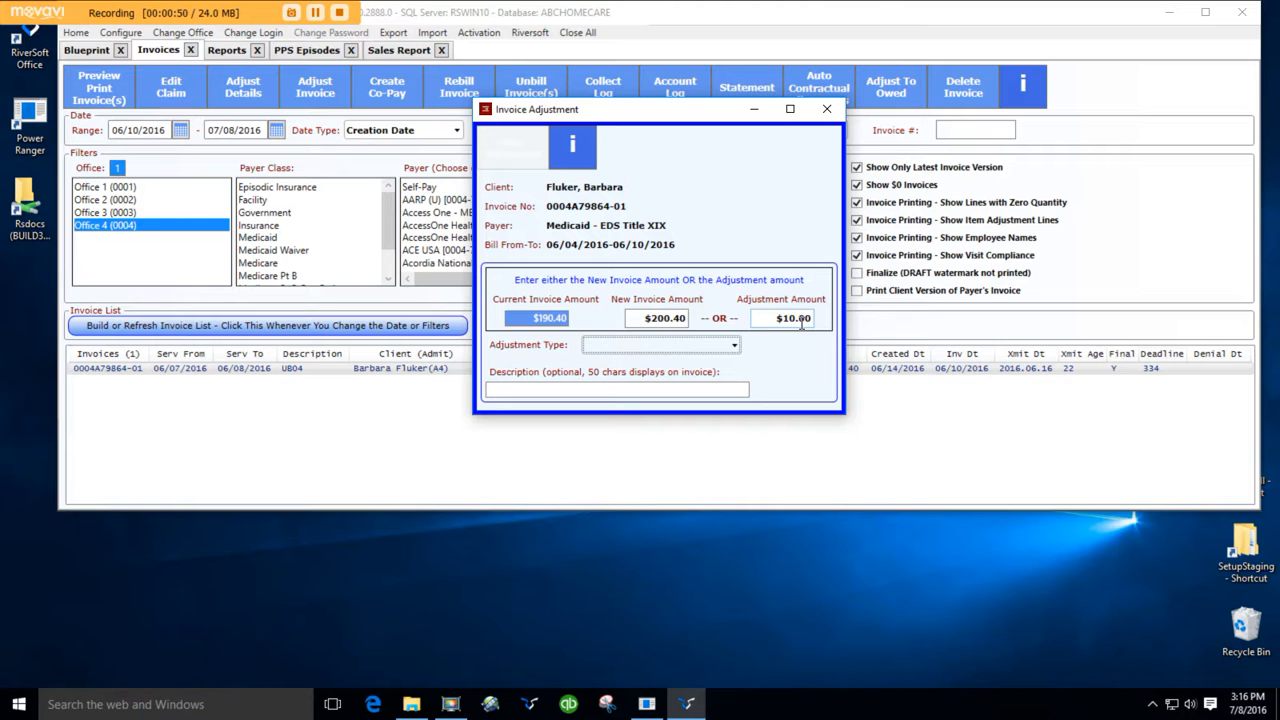
{"action": "left_click_drag", "start_coordinate": [682, 113], "coordinate": [997, 62]}
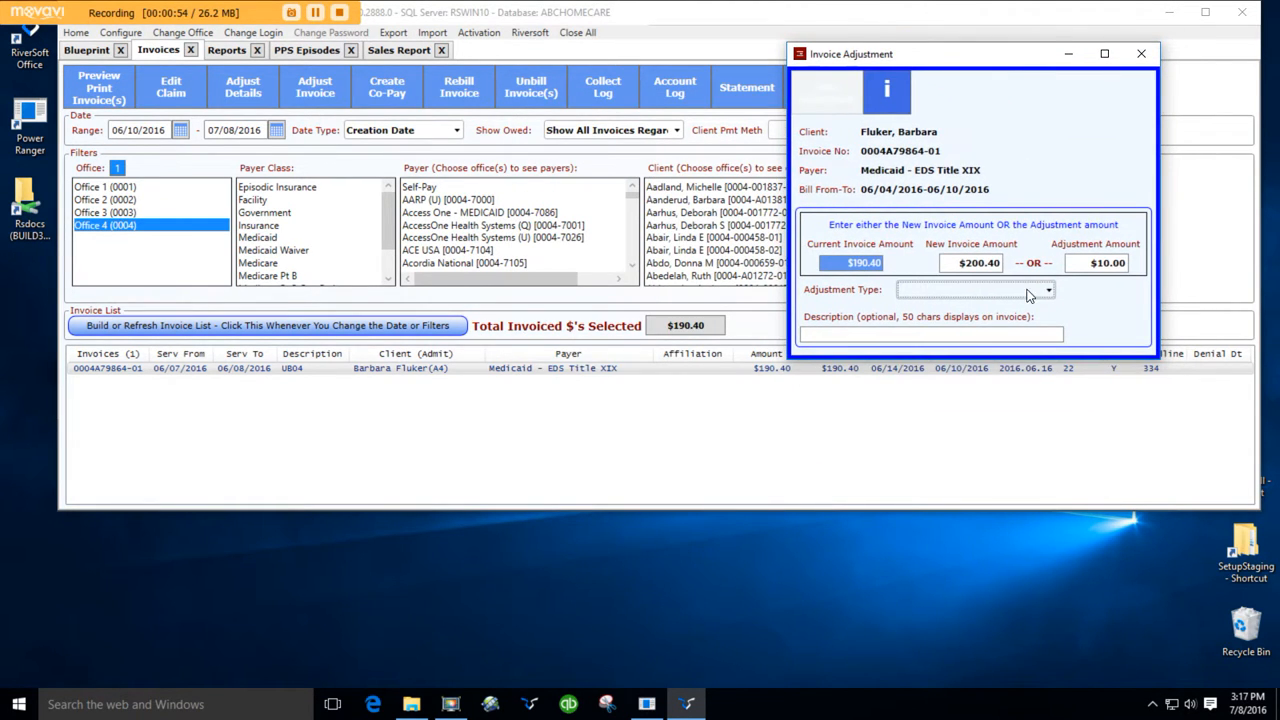
{"action": "left_click", "coordinate": [1002, 263]}
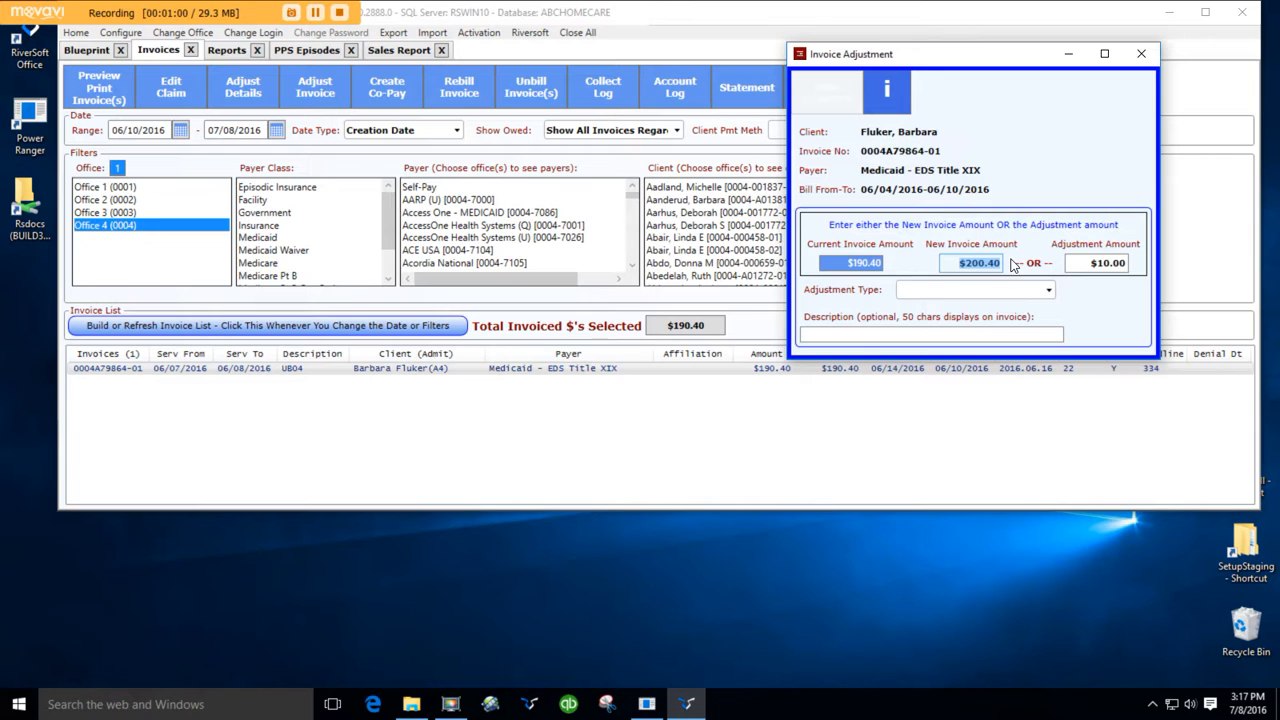
{"action": "type", "text": "290.4"}
{"action": "key", "text": "Tab"}
{"action": "left_click_drag", "start_coordinate": [980, 62], "coordinate": [698, 95]}
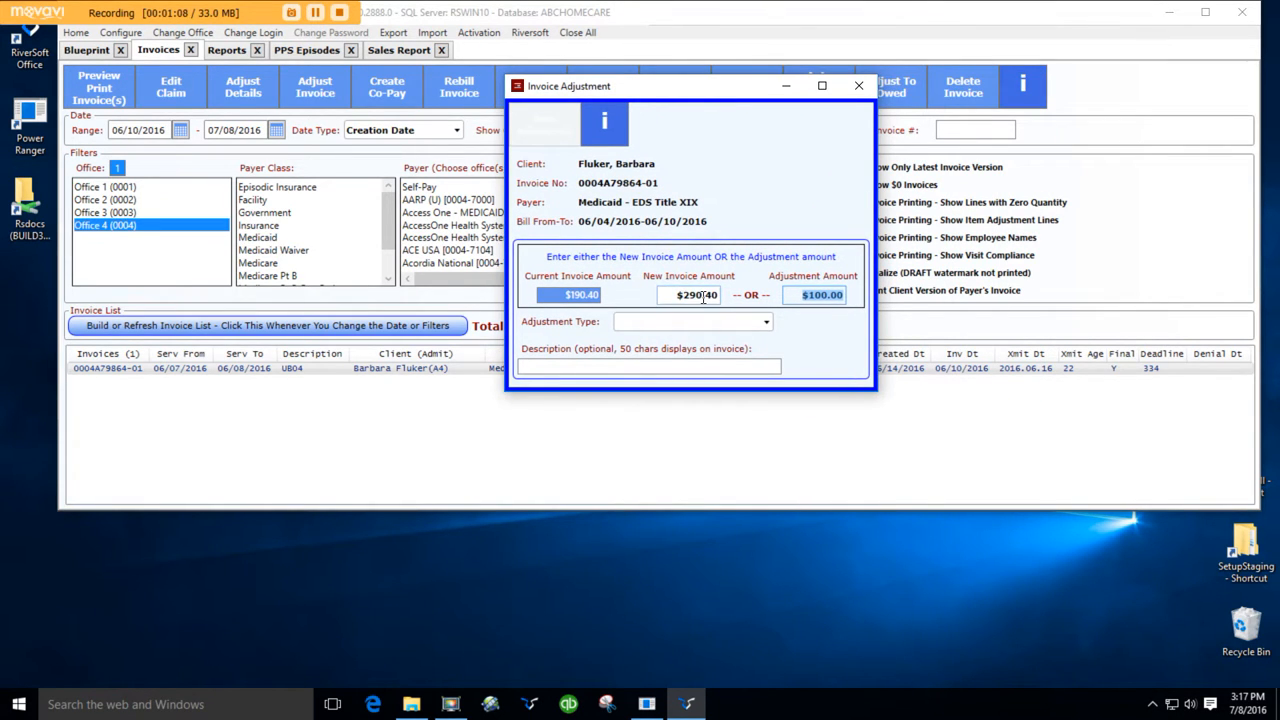
{"action": "left_click_drag", "start_coordinate": [715, 93], "coordinate": [696, 71]}
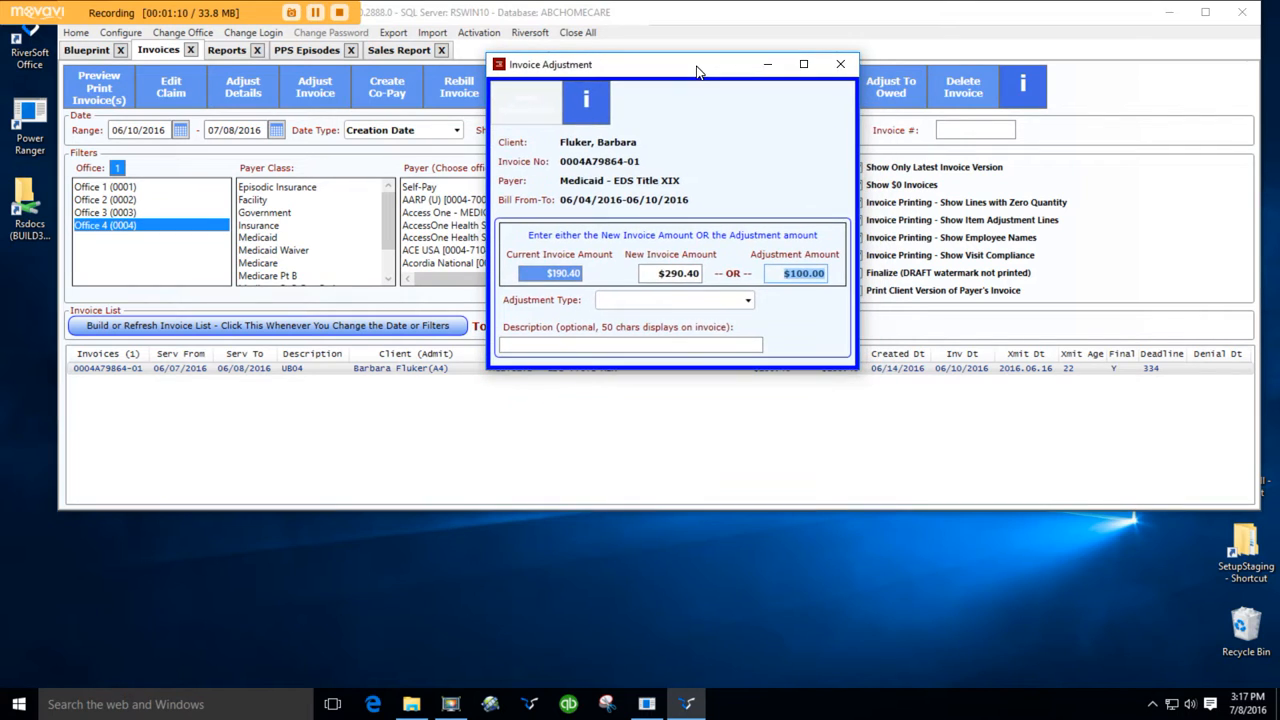
- Choose Write Off as the adjustment type, browse the write-off reasons, and close the adjustment dialog without saving
{"action": "left_click", "coordinate": [648, 299]}
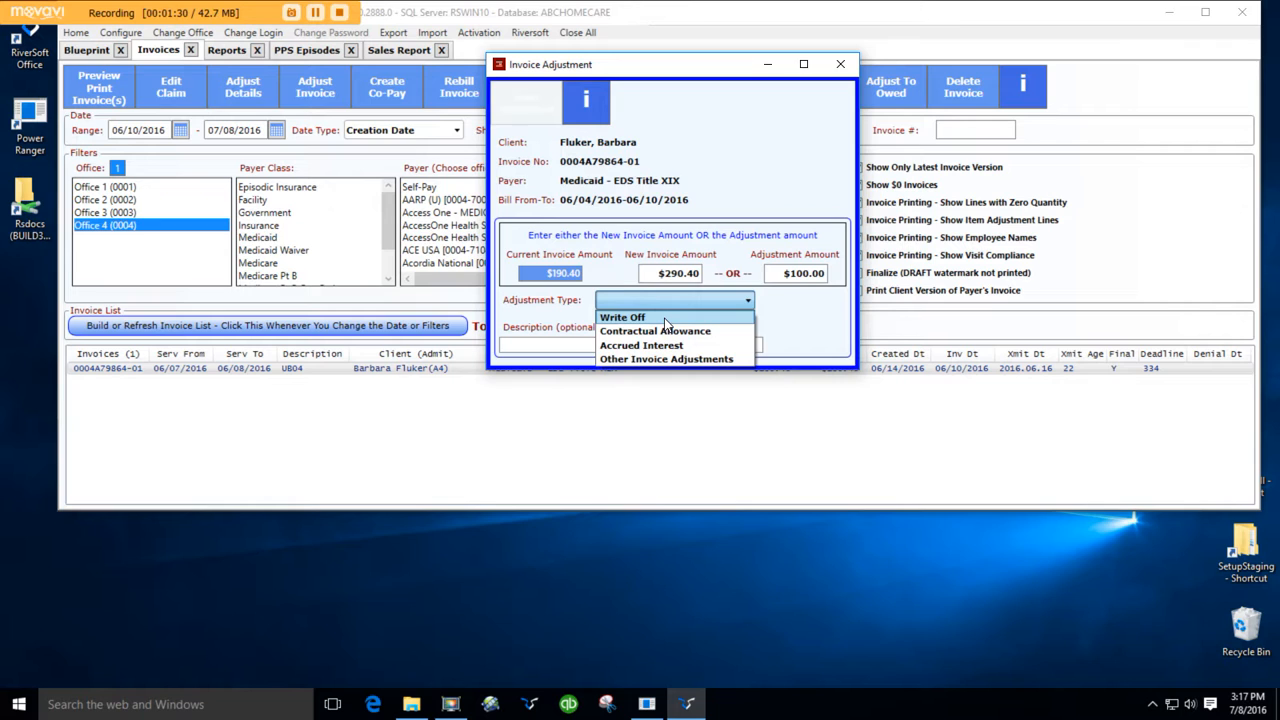
{"action": "left_click", "coordinate": [664, 319]}
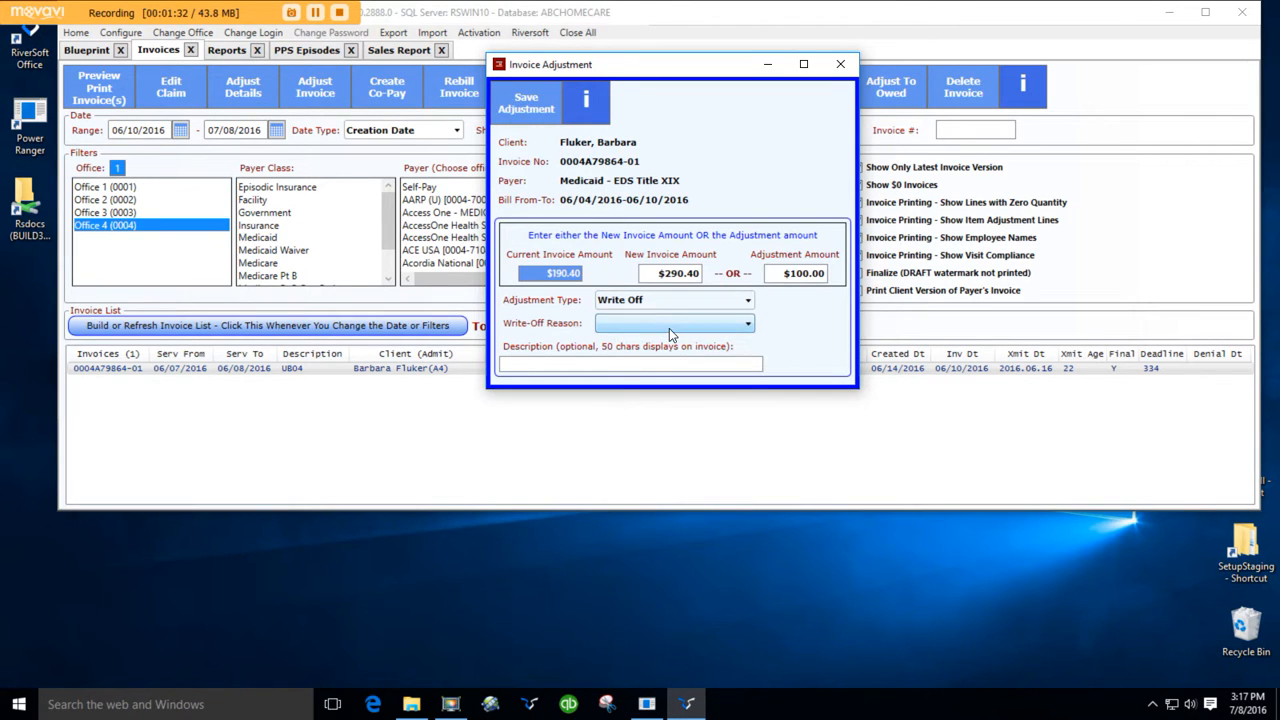
{"action": "left_click", "coordinate": [669, 326]}
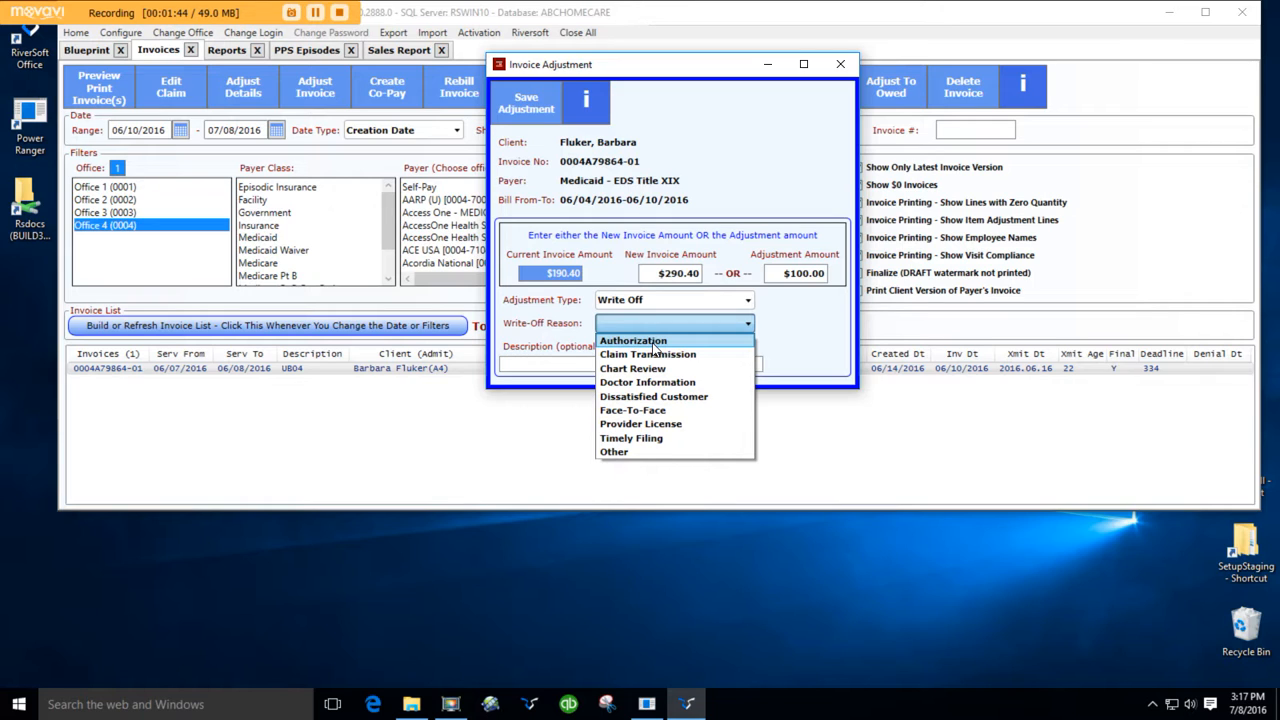
{"action": "left_click", "coordinate": [789, 327]}
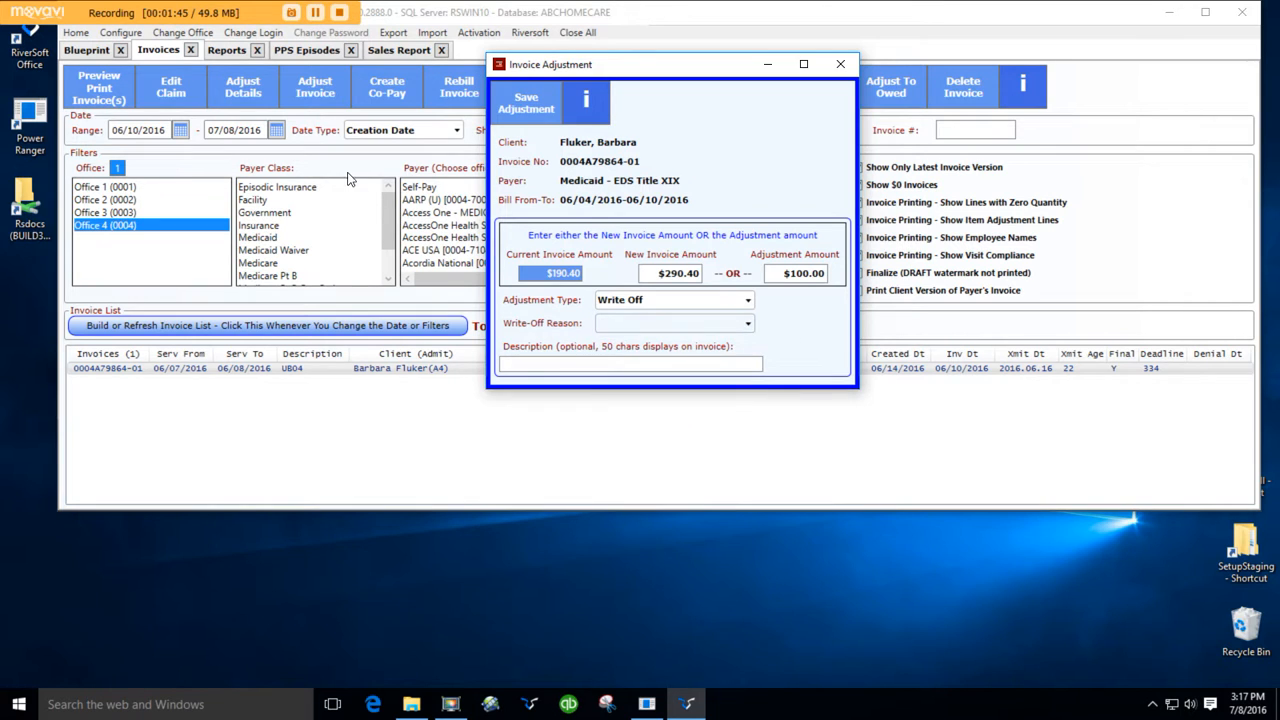
{"action": "left_click", "coordinate": [381, 49]}
{"action": "left_click", "coordinate": [841, 64]}
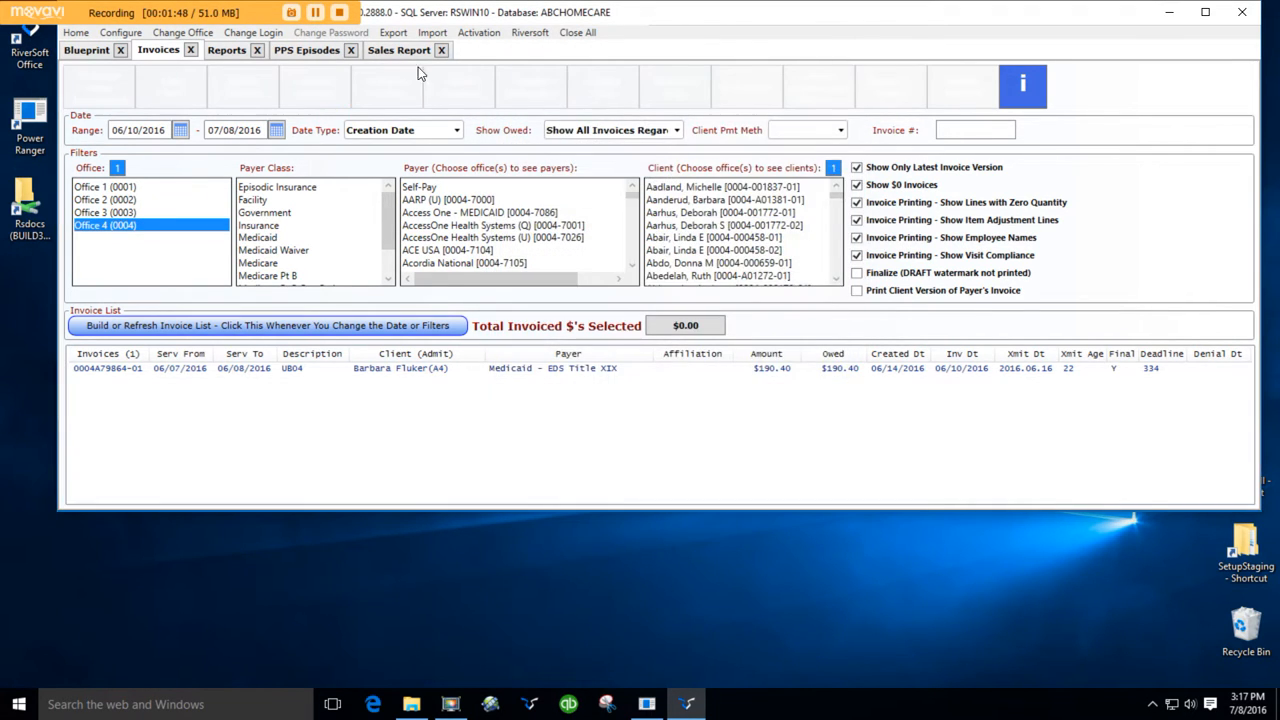
- Examine the Sales Report's invoice adjustment filter and the fifth sort options
{"action": "left_click", "coordinate": [396, 52]}
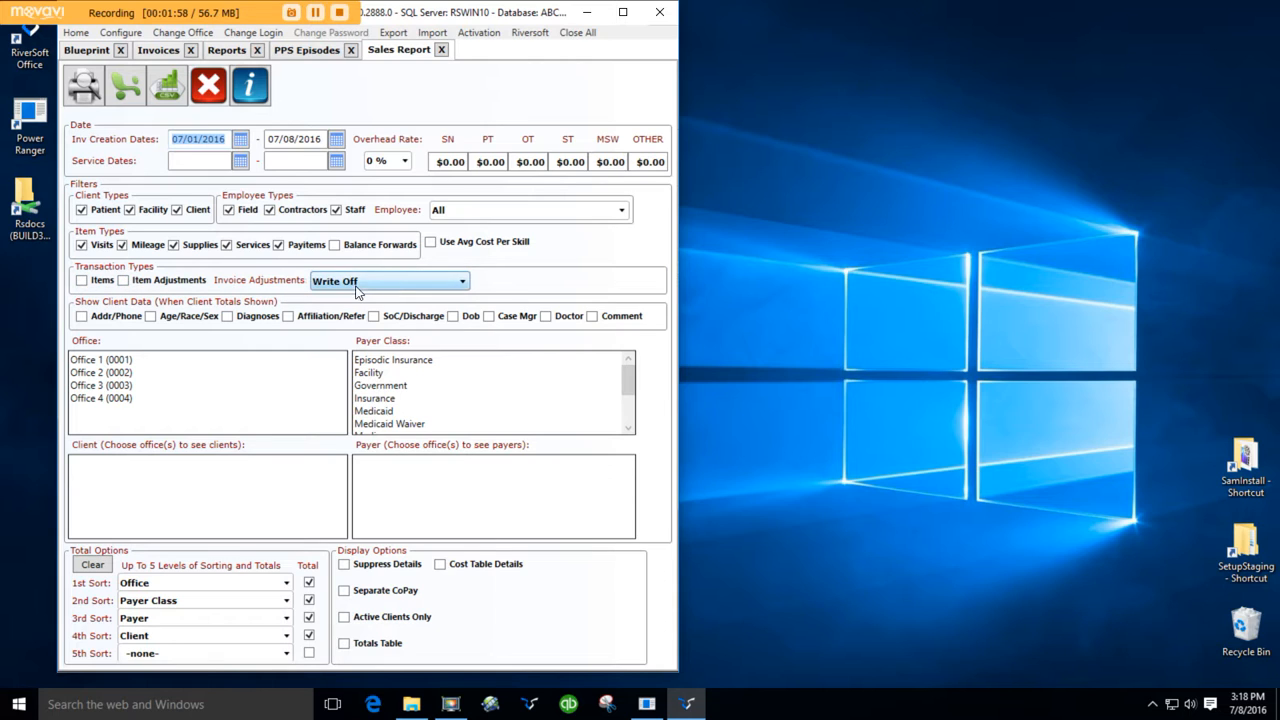
{"action": "left_click", "coordinate": [463, 285]}
{"action": "left_click", "coordinate": [464, 284]}
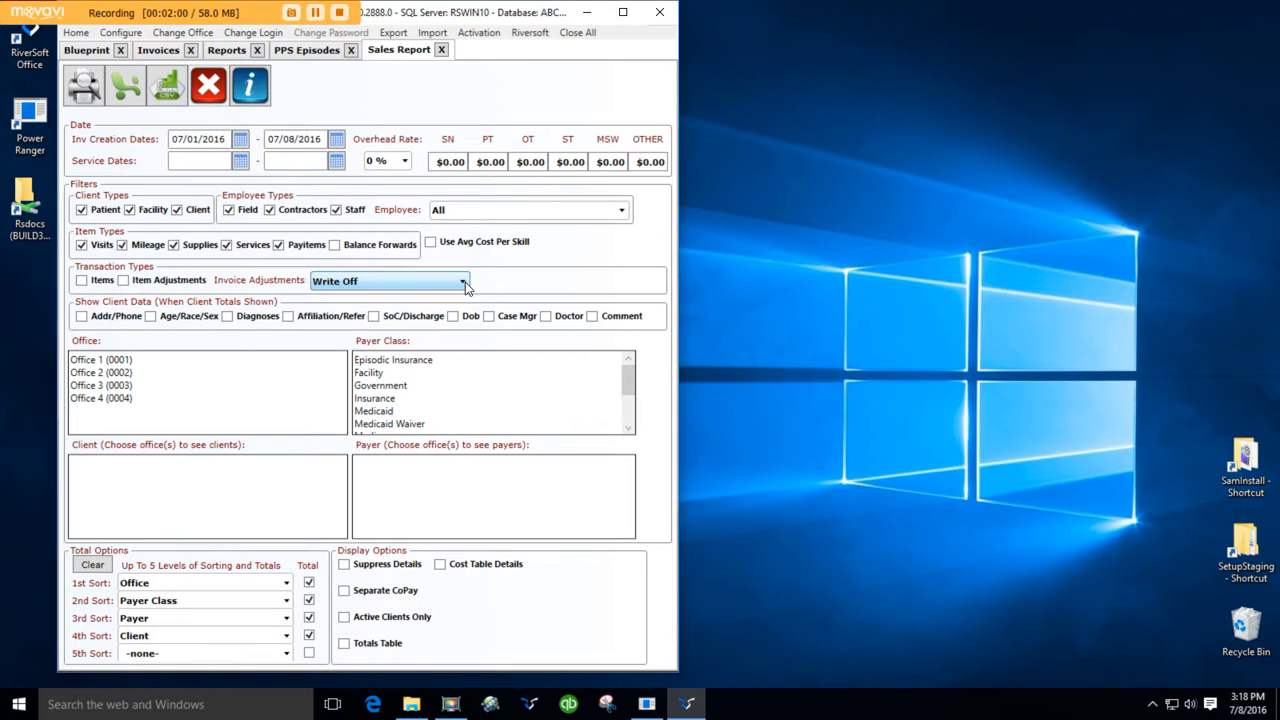
{"action": "left_click", "coordinate": [285, 656]}
{"action": "scroll", "coordinate": [270, 580], "scroll_direction": "down", "scroll_amount": 5}
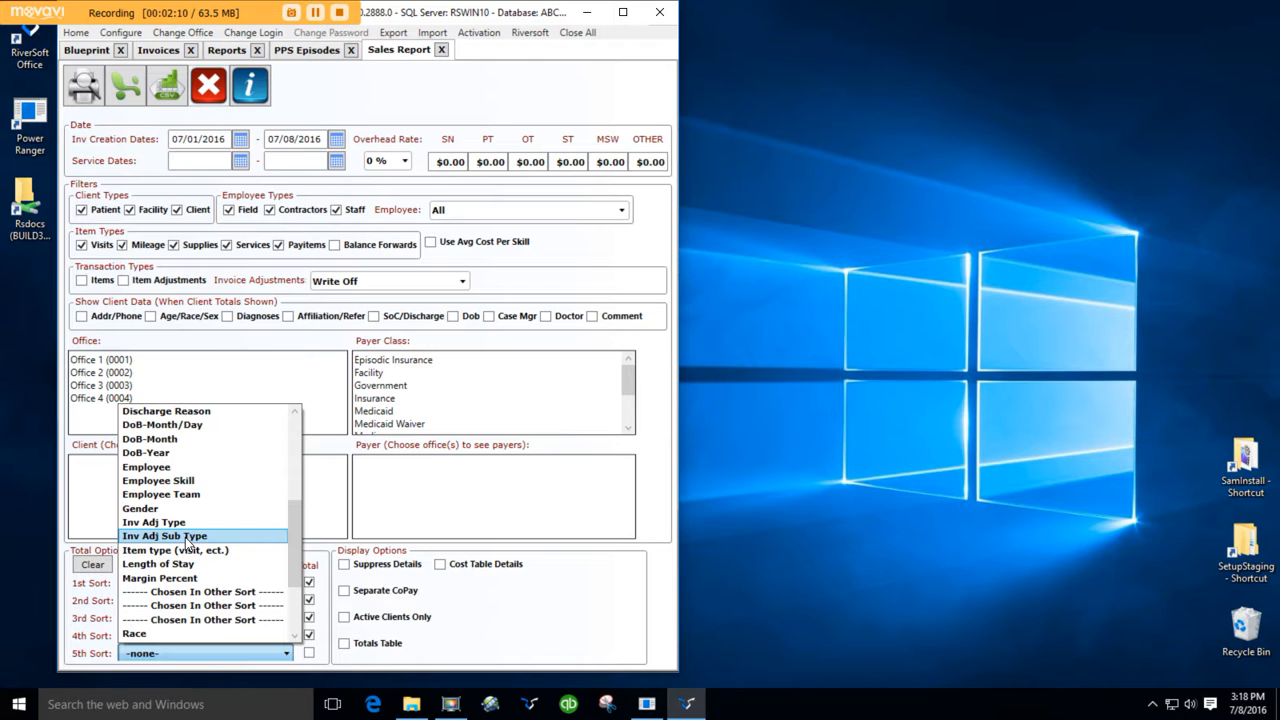
- Back on the invoice list, adjust the selected invoice by $10 with adjustment type Accrued Interest and save it
{"action": "left_click", "coordinate": [172, 56]}
{"action": "left_click", "coordinate": [174, 58]}
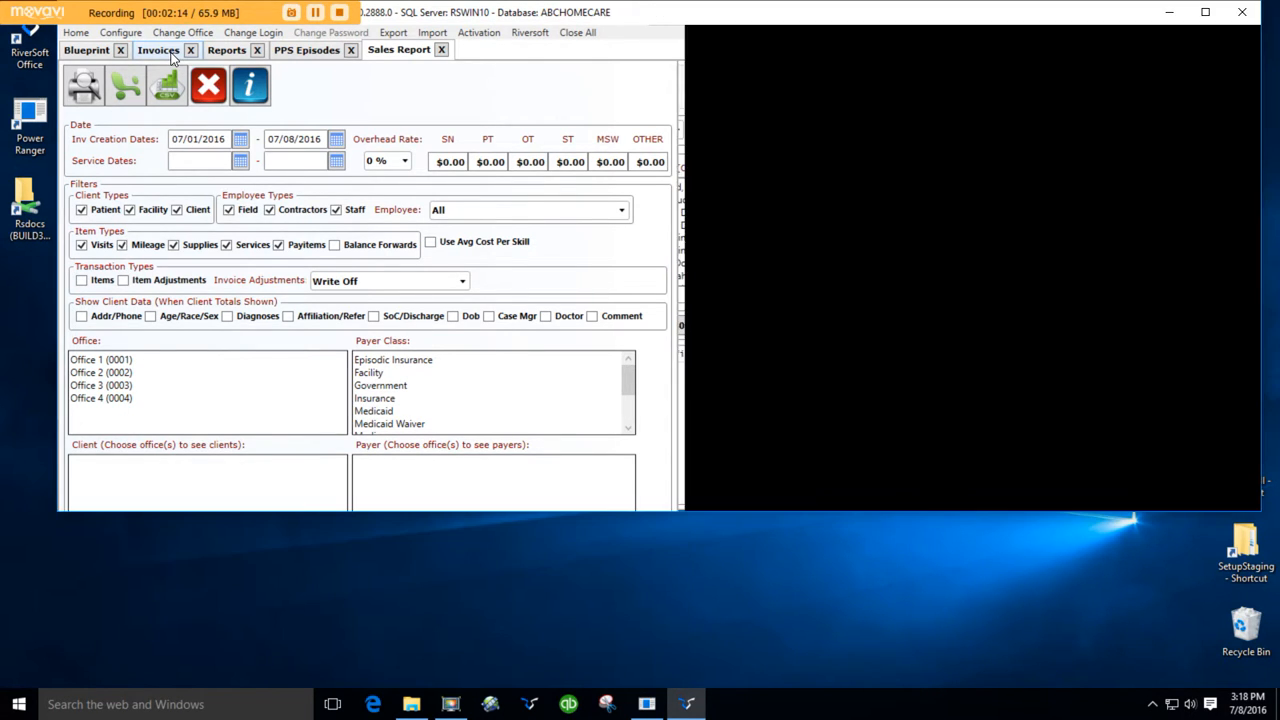
{"action": "left_click", "coordinate": [411, 369]}
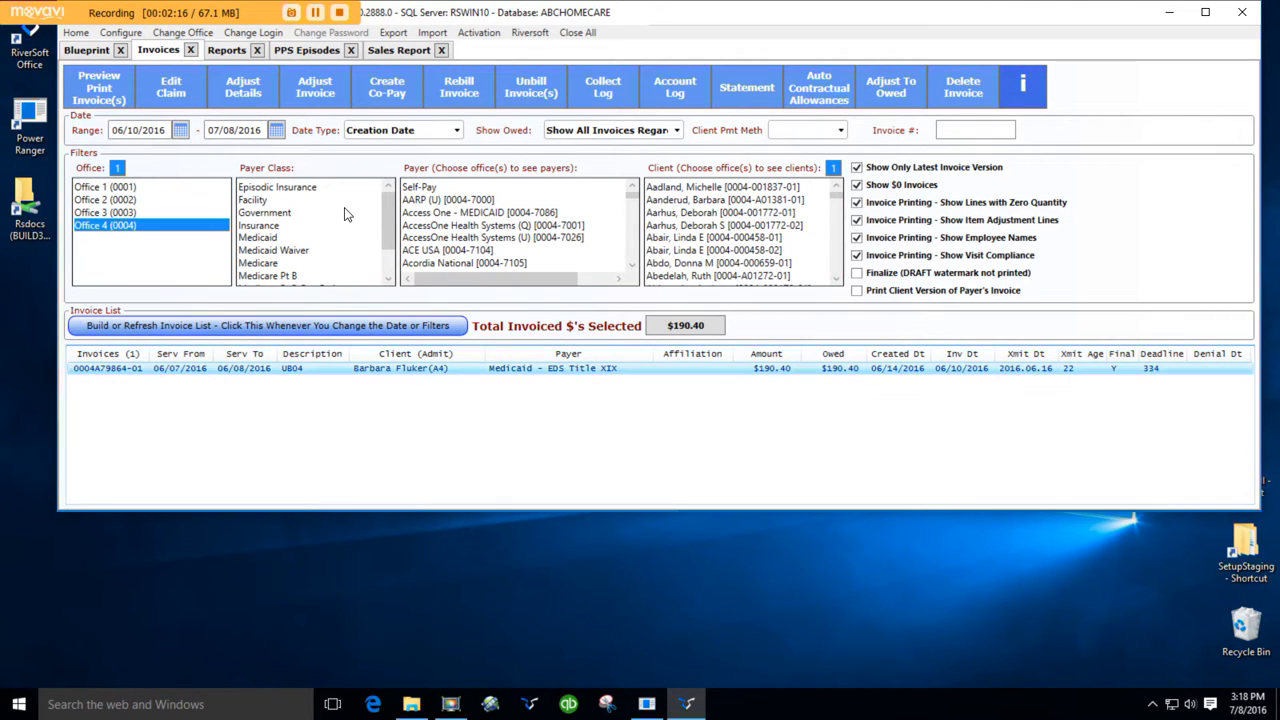
{"action": "left_click", "coordinate": [328, 91]}
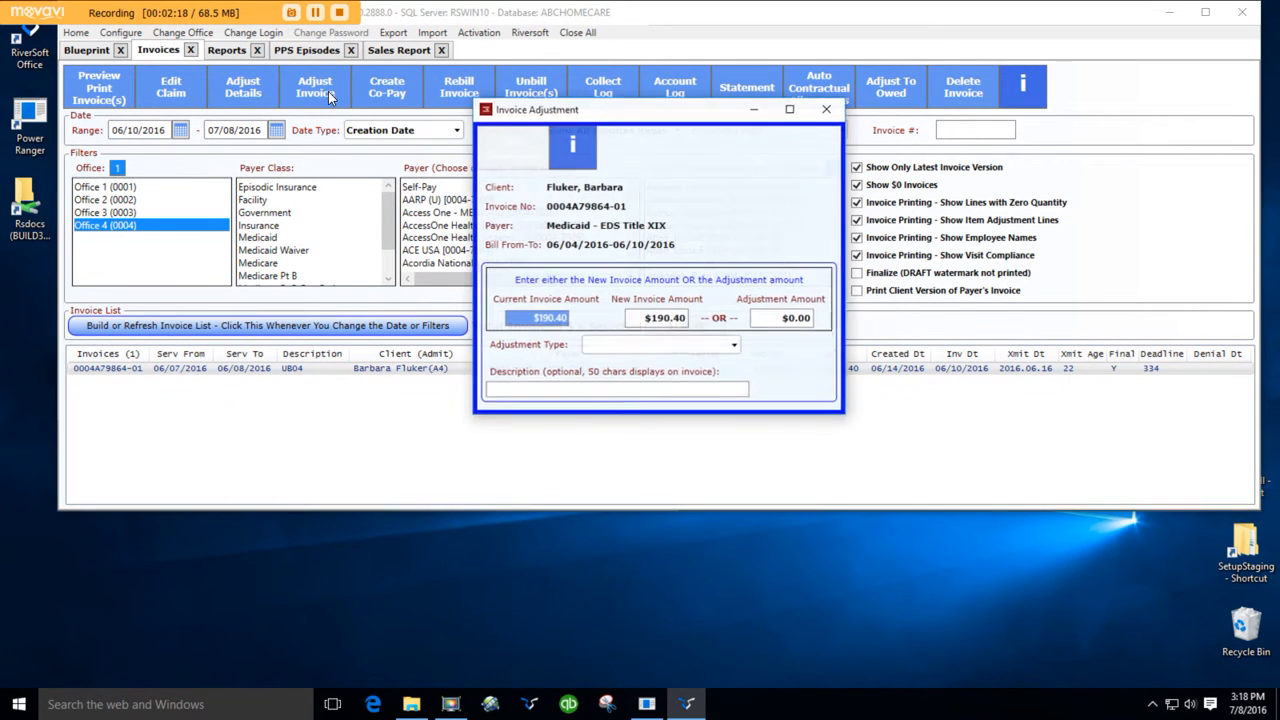
{"action": "left_click", "coordinate": [773, 320]}
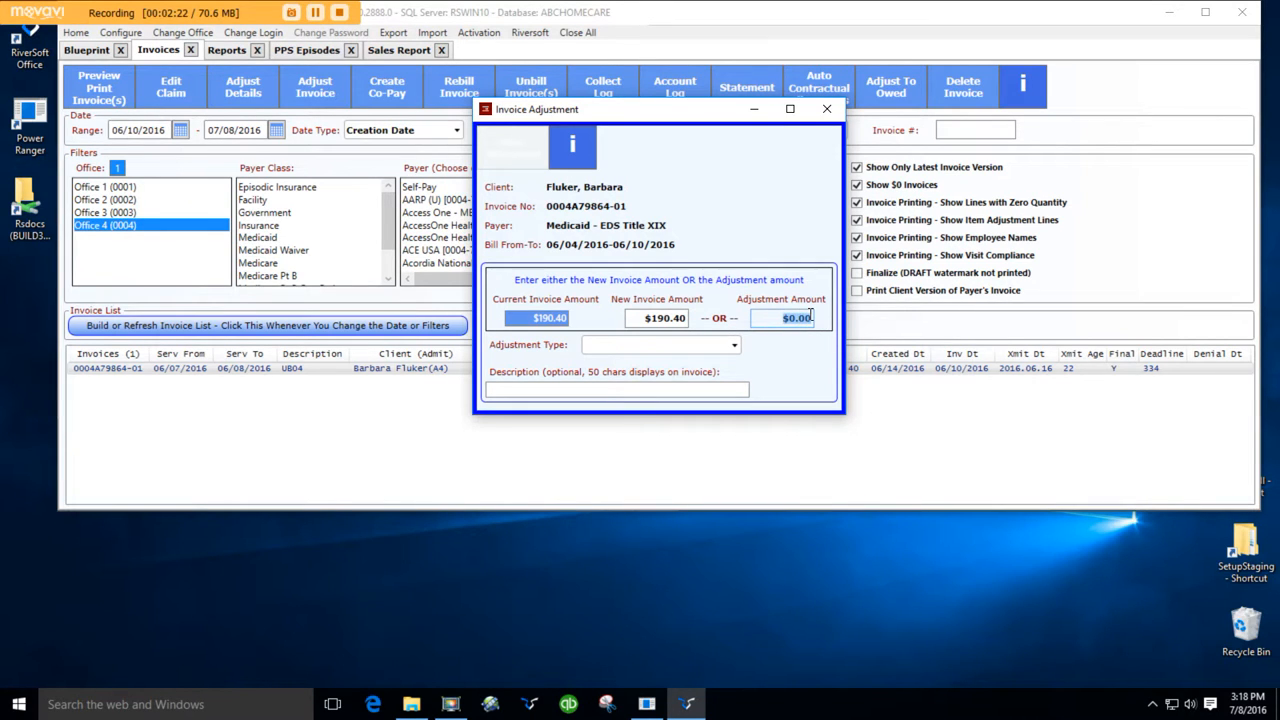
{"action": "type", "text": "10"}
{"action": "key", "text": "Tab"}
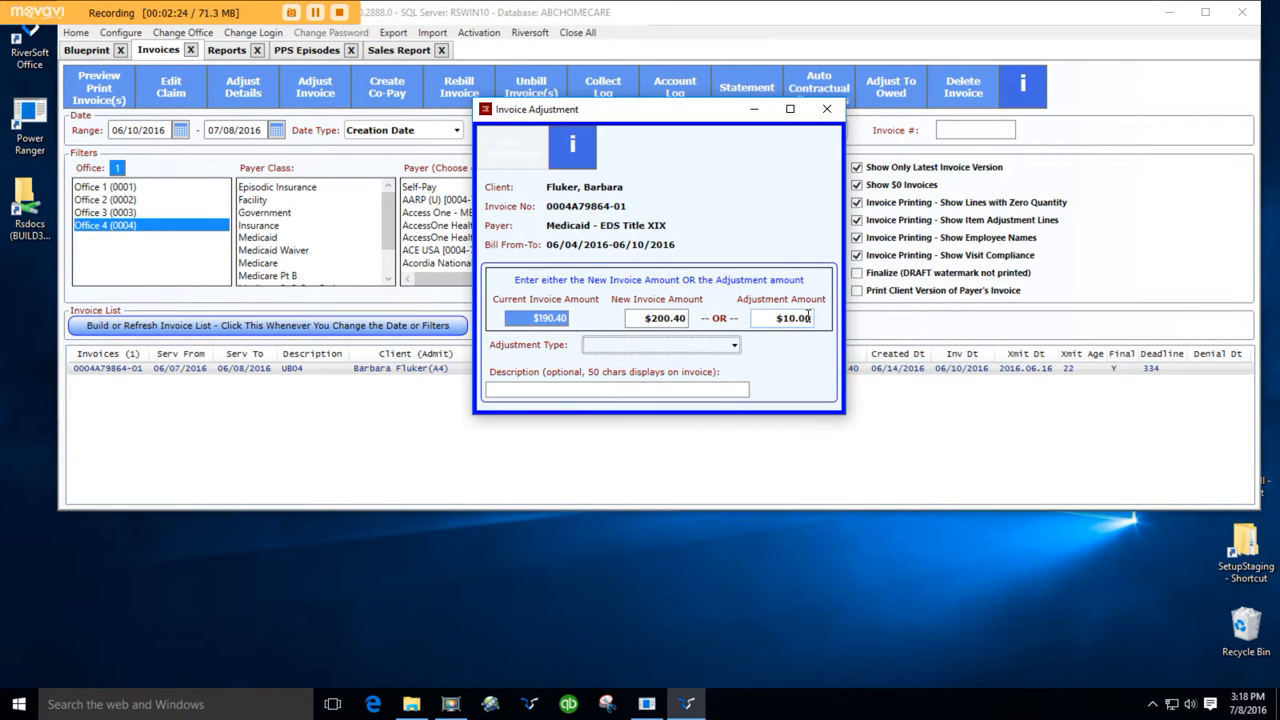
{"action": "left_click", "coordinate": [735, 345]}
{"action": "left_click", "coordinate": [716, 389]}
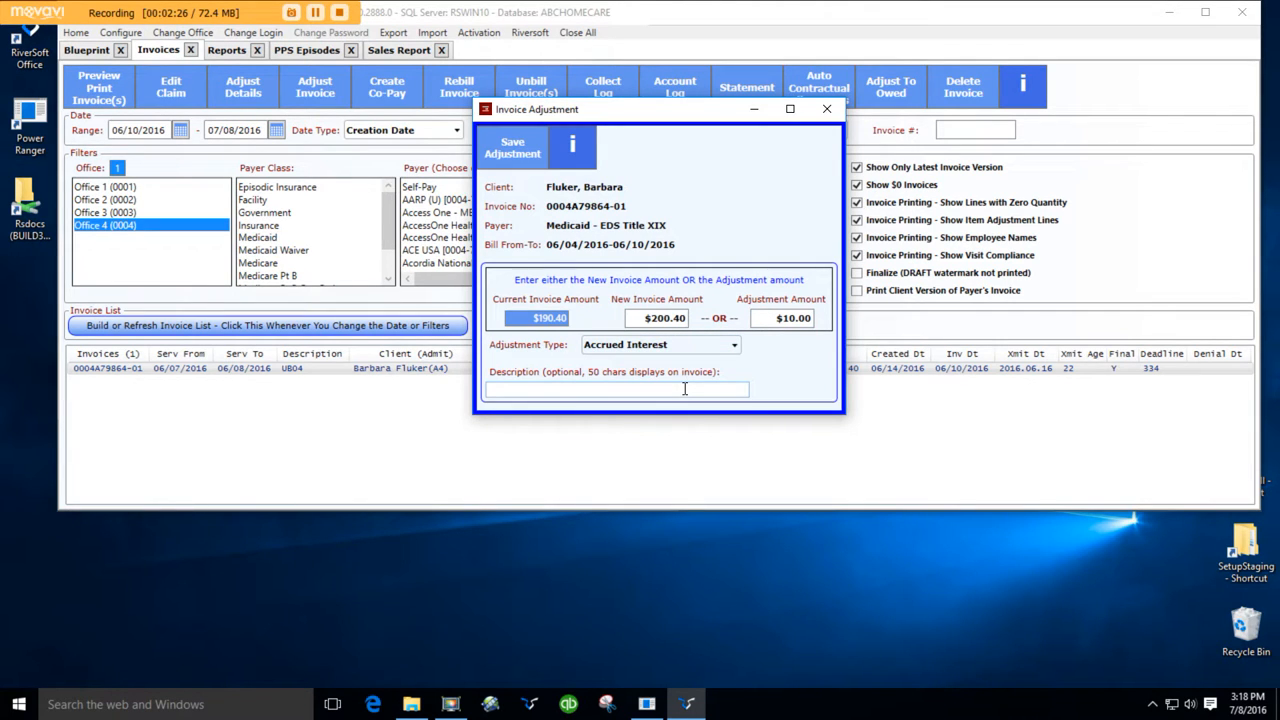
{"action": "left_click", "coordinate": [523, 164]}
- Refresh the invoice list and preview the revised invoice's printout, then close the preview
{"action": "left_click", "coordinate": [182, 325]}
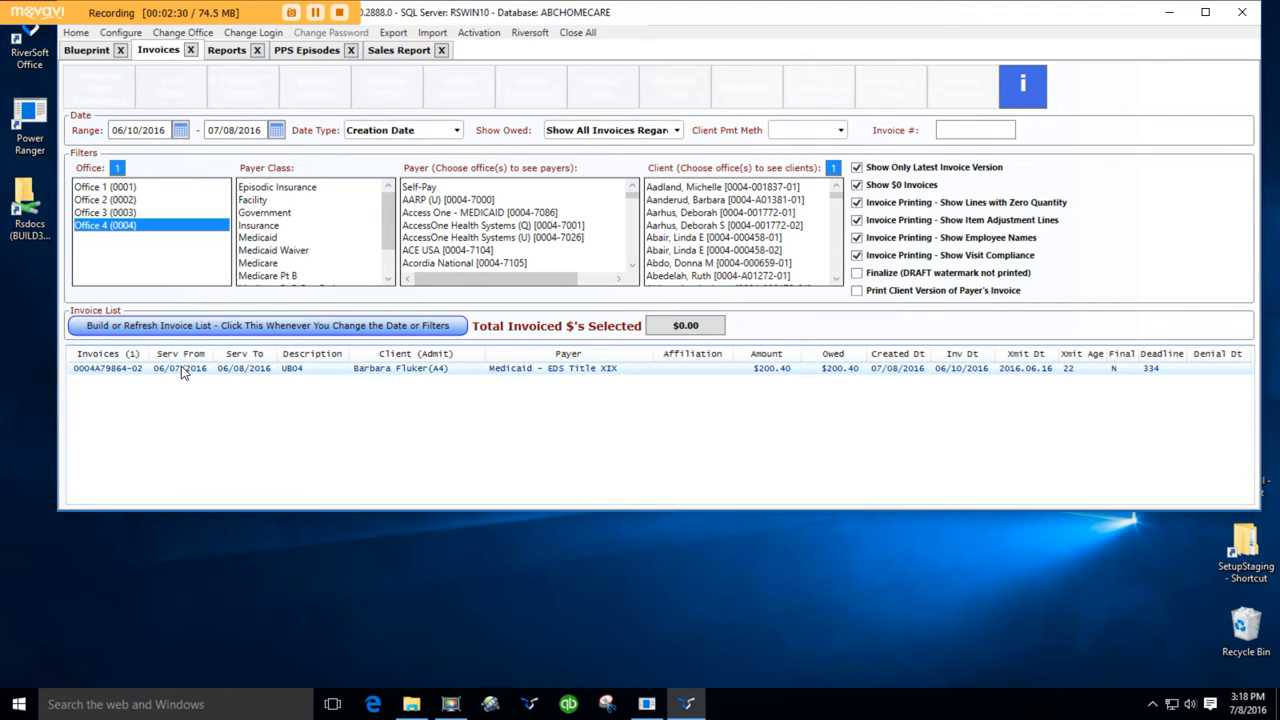
{"action": "left_click", "coordinate": [182, 369]}
{"action": "left_click", "coordinate": [100, 94]}
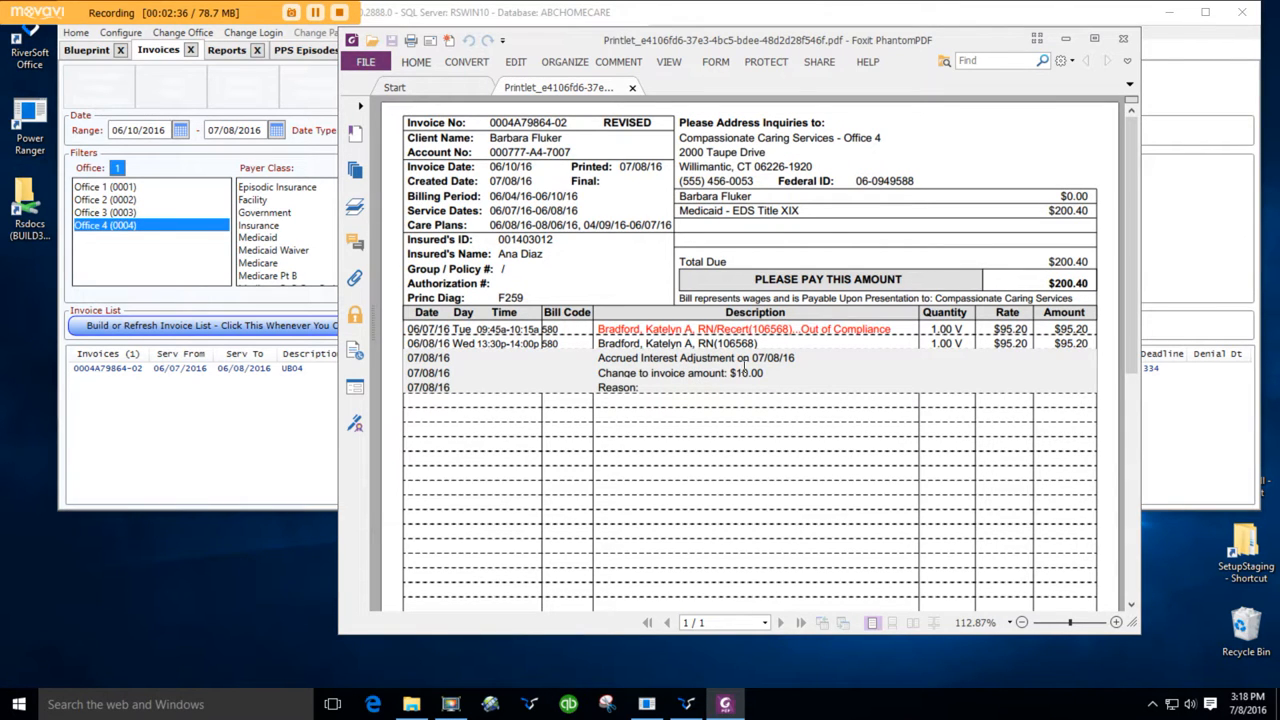
{"action": "scroll", "coordinate": [949, 376], "scroll_direction": "down", "scroll_amount": 1}
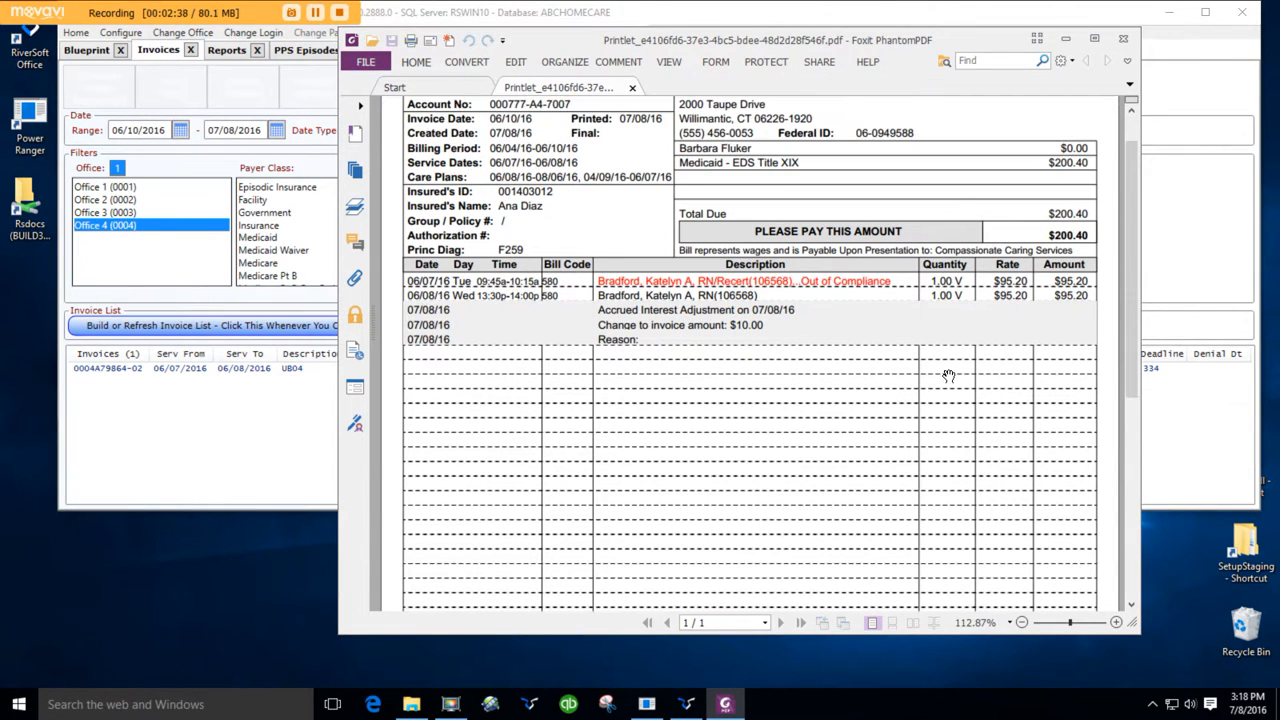
{"action": "scroll", "coordinate": [949, 376], "scroll_direction": "down", "scroll_amount": 4}
{"action": "scroll", "coordinate": [949, 376], "scroll_direction": "up", "scroll_amount": 5}
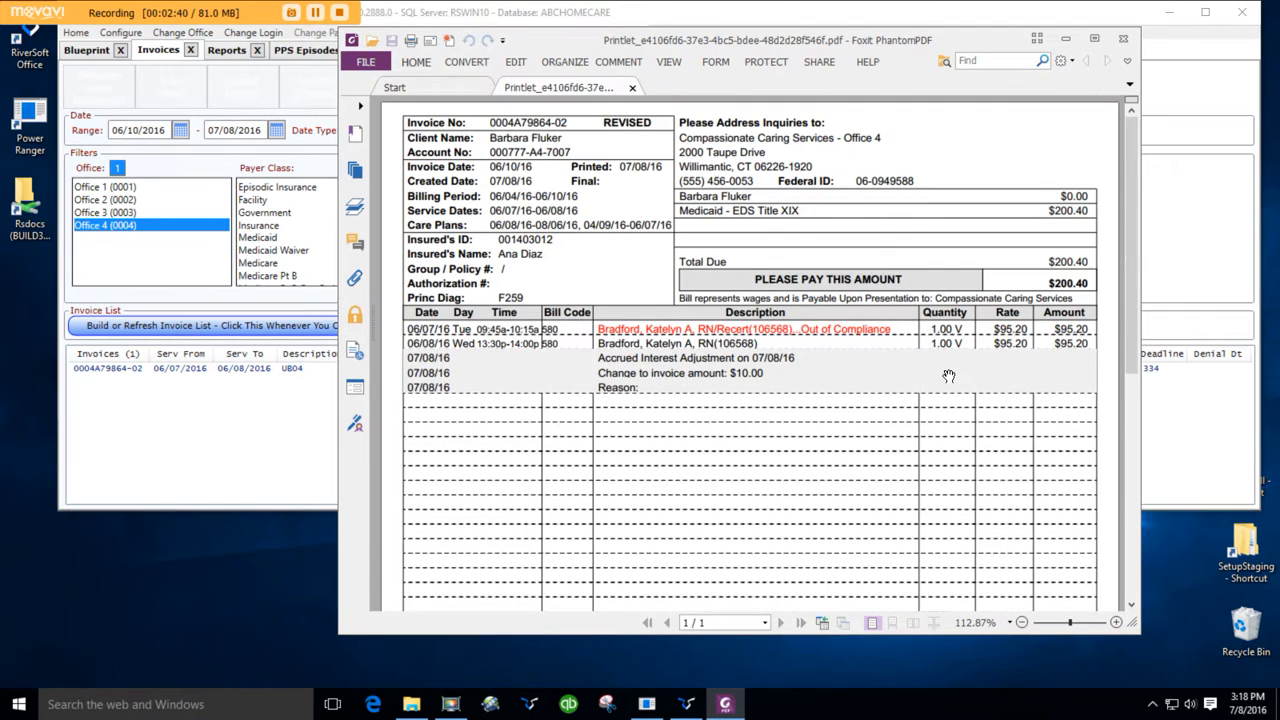
{"action": "left_click", "coordinate": [1124, 42]}
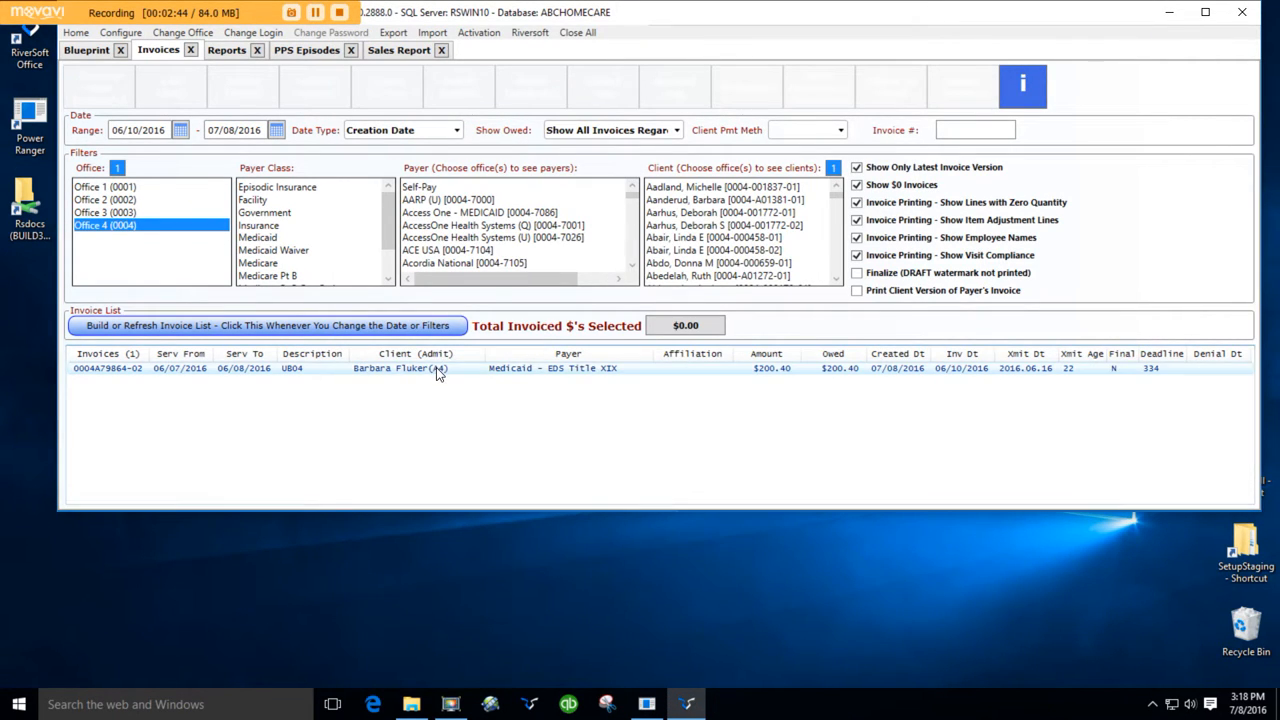
- Filter the invoice list to the Medicare payer class and rebuild it
{"action": "left_click", "coordinate": [436, 367]}
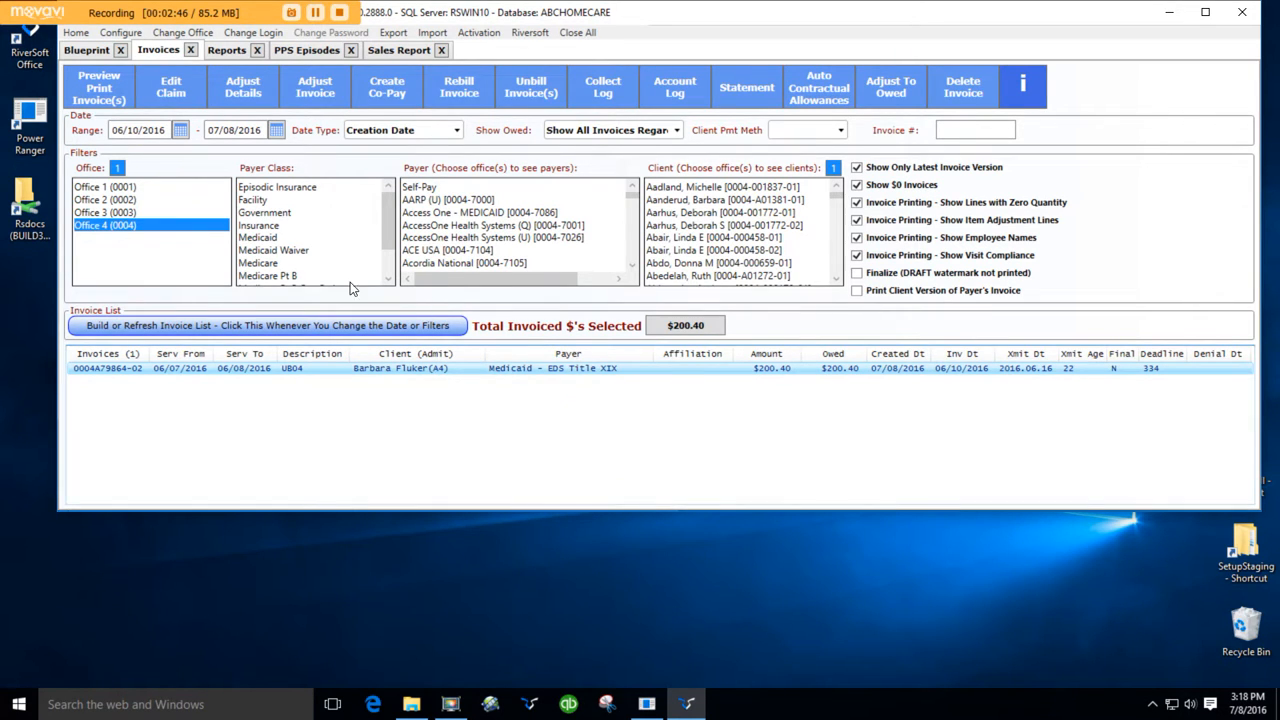
{"action": "left_click", "coordinate": [262, 264]}
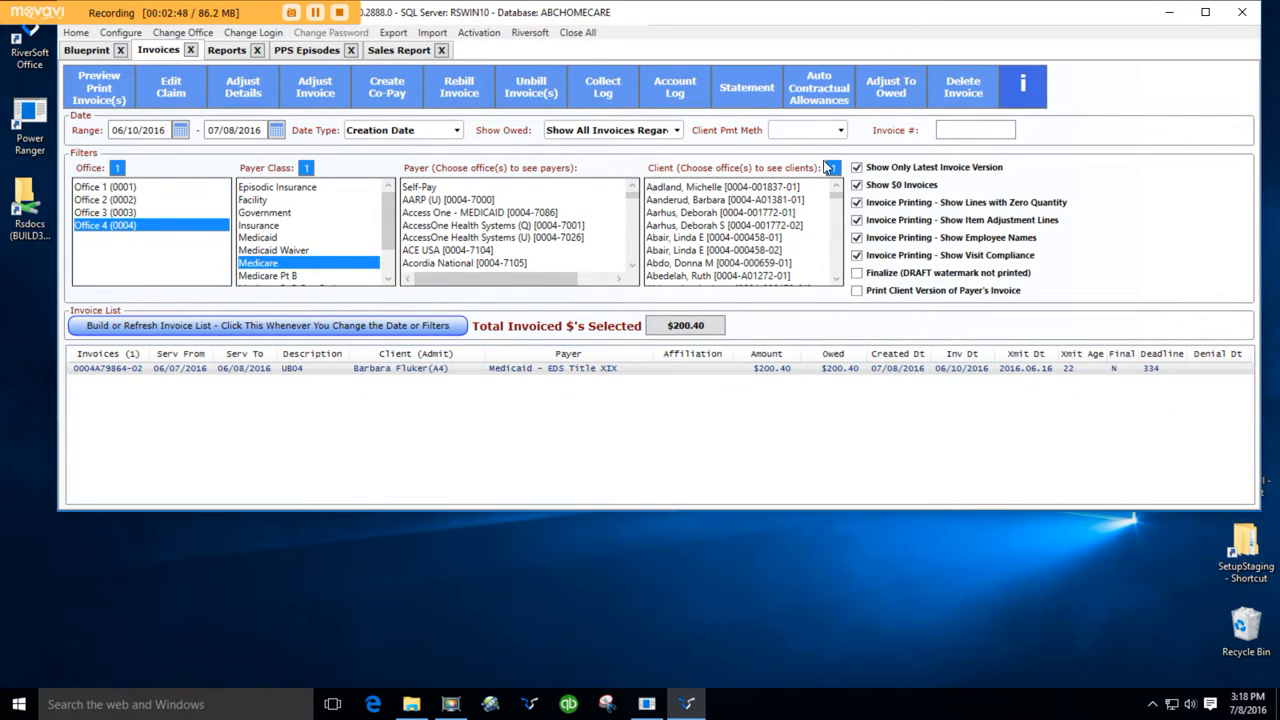
{"action": "left_click", "coordinate": [381, 370]}
{"action": "left_click", "coordinate": [365, 327]}
- Adjust the third Medicare invoice with type Other (PPS Episode Categorization) and PPS episode type Other Adjust, and save
{"action": "left_click", "coordinate": [381, 395]}
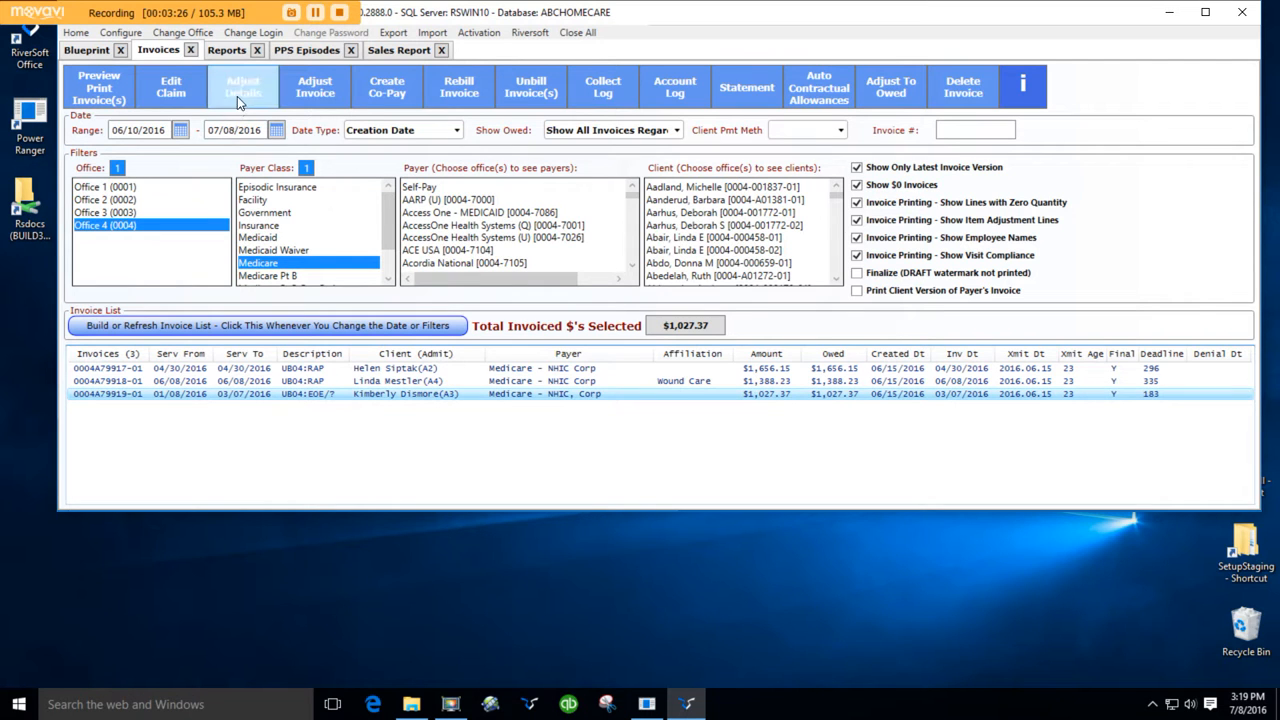
{"action": "left_click", "coordinate": [304, 92]}
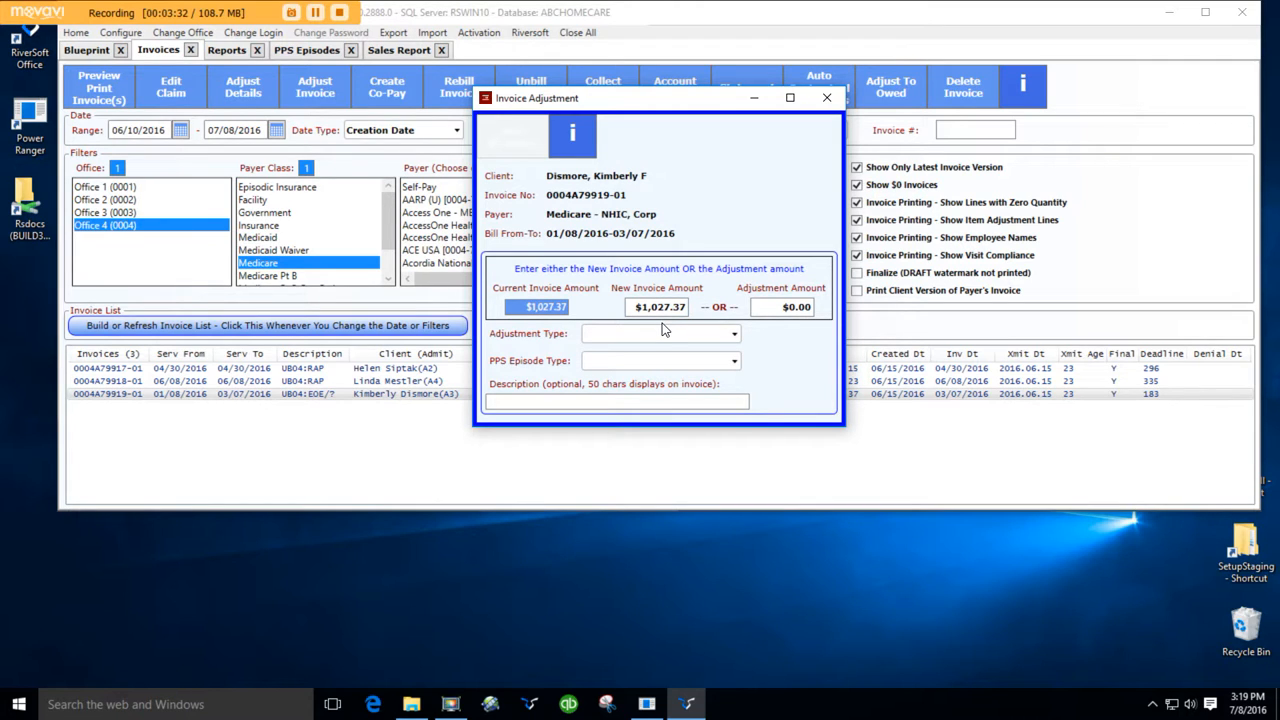
{"action": "left_click", "coordinate": [733, 336]}
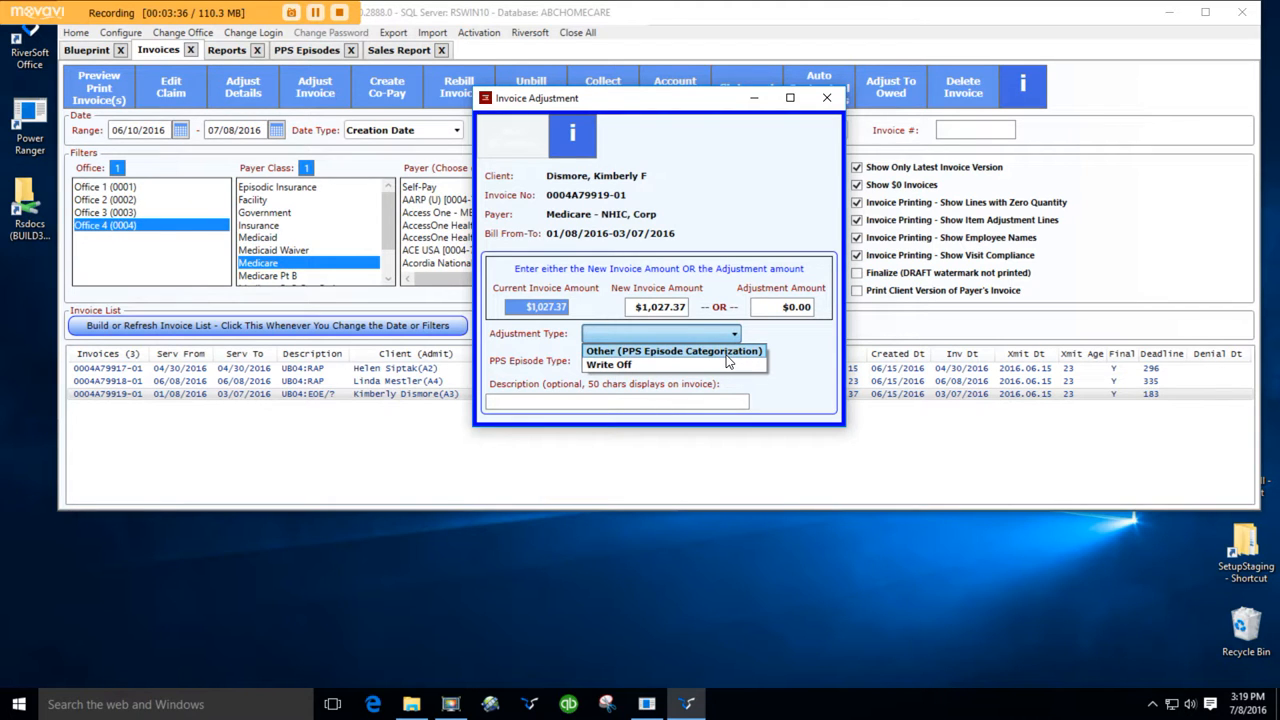
{"action": "left_click", "coordinate": [726, 353]}
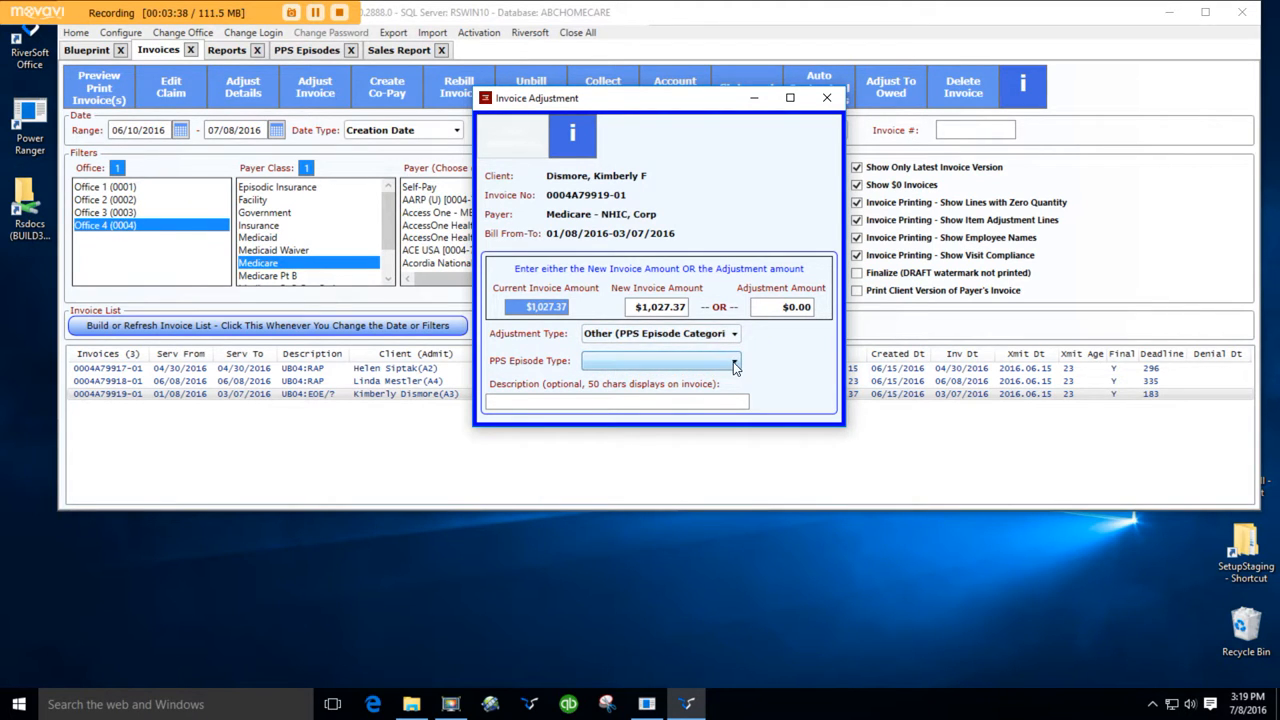
{"action": "left_click", "coordinate": [734, 363]}
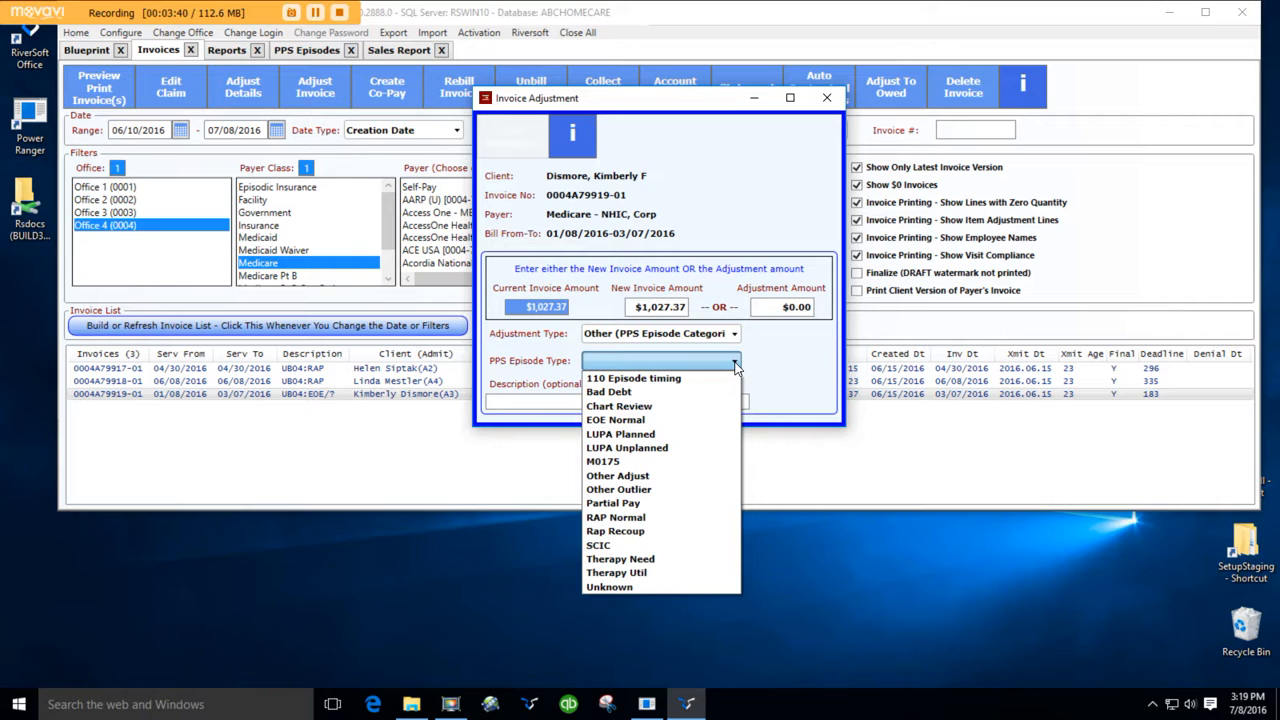
{"action": "left_click", "coordinate": [641, 477]}
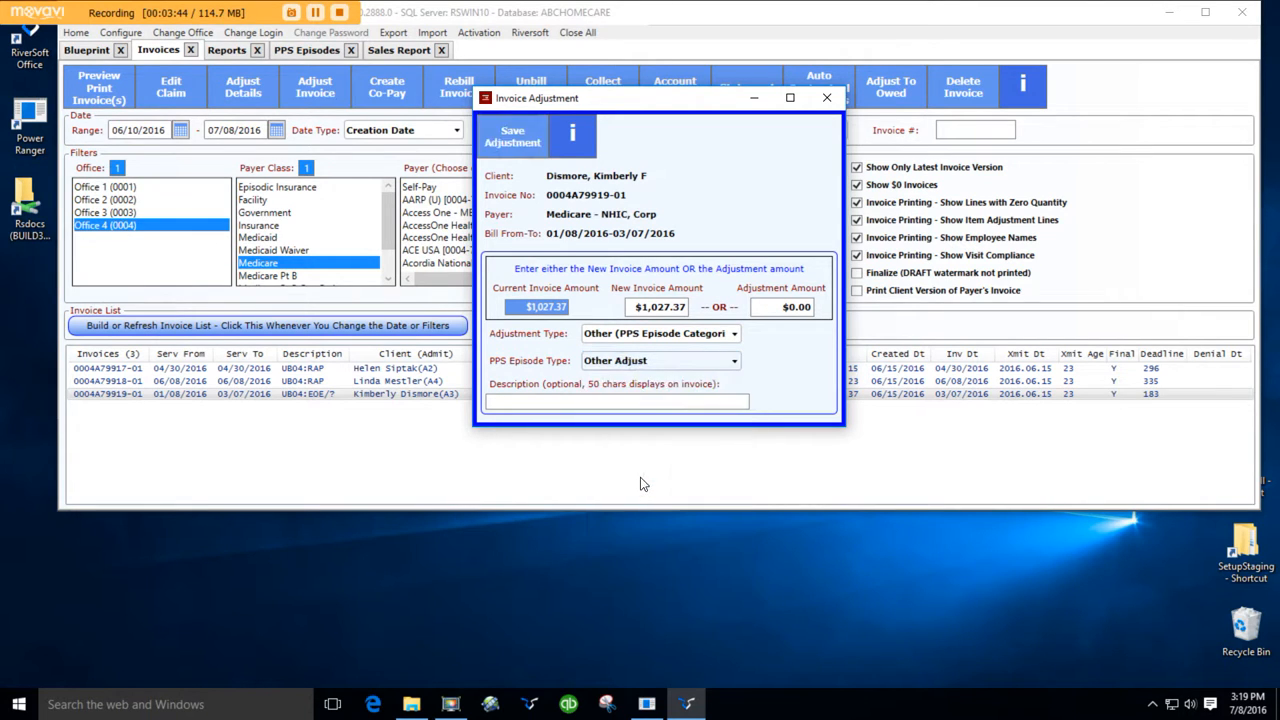
{"action": "left_click", "coordinate": [530, 147]}
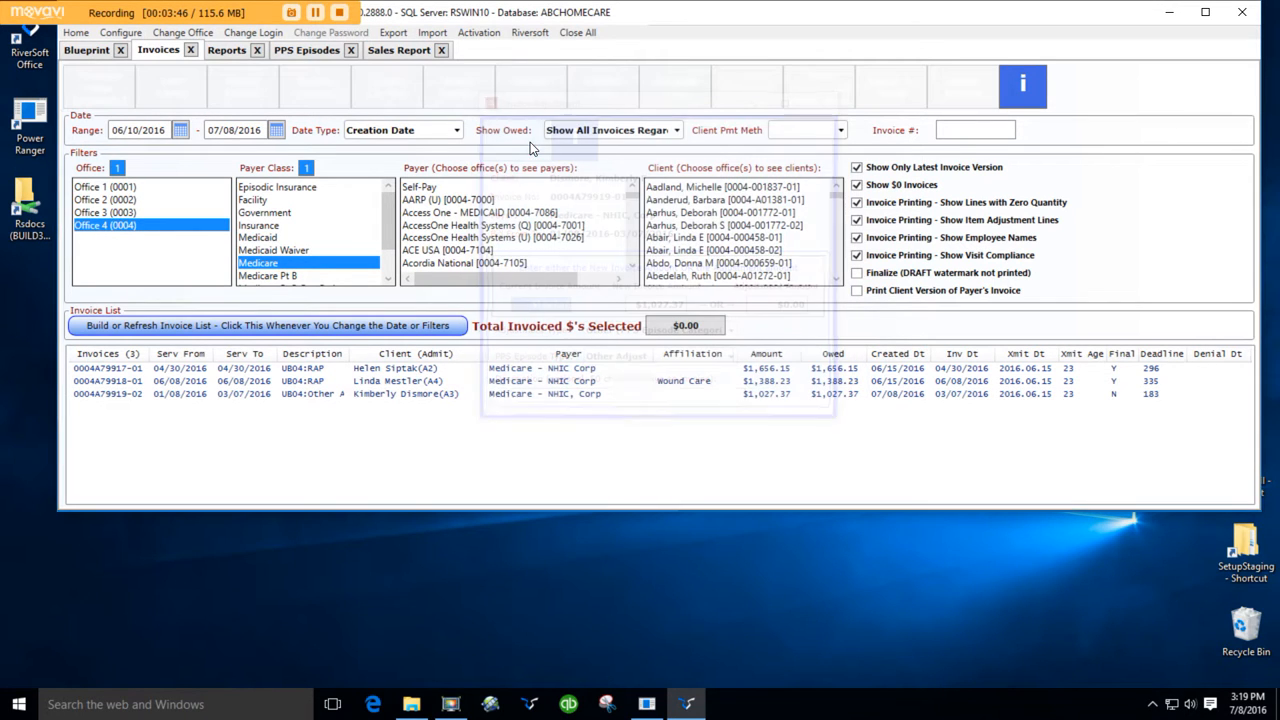
- Preview the printout of the revised Medicare invoice and close it
{"action": "left_click", "coordinate": [240, 395]}
{"action": "left_click", "coordinate": [106, 97]}
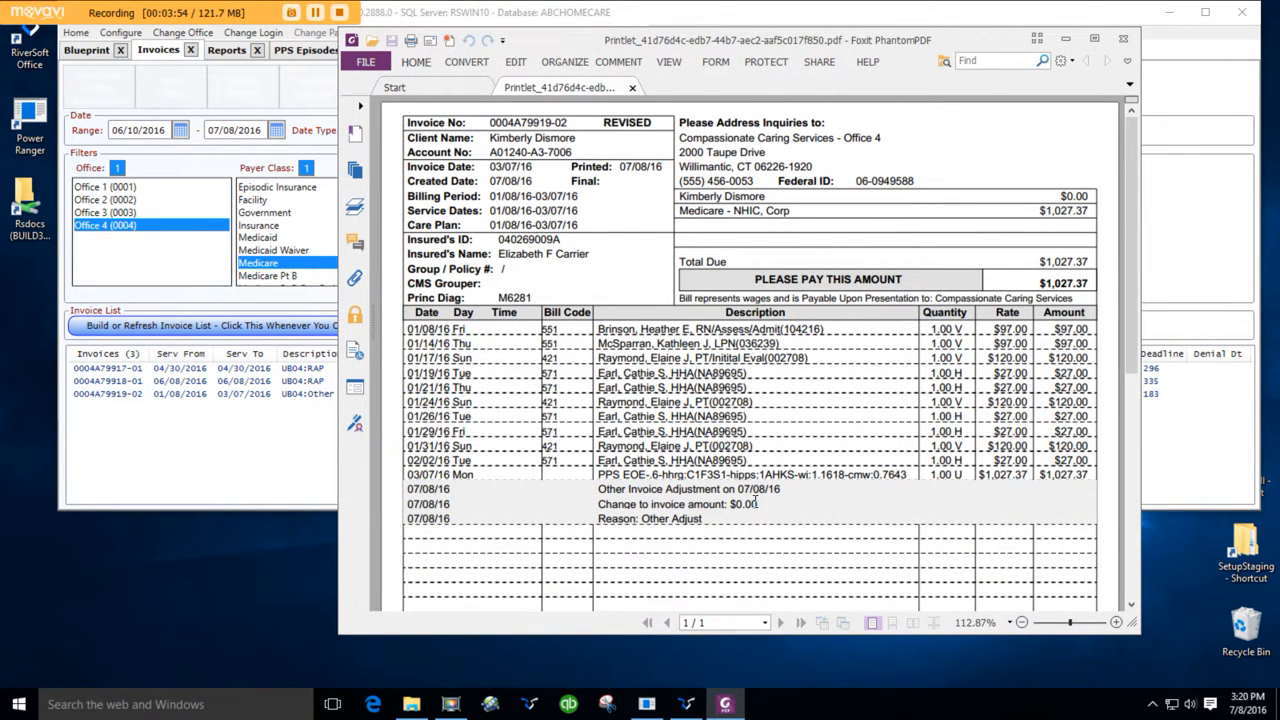
{"action": "left_click", "coordinate": [1123, 40]}
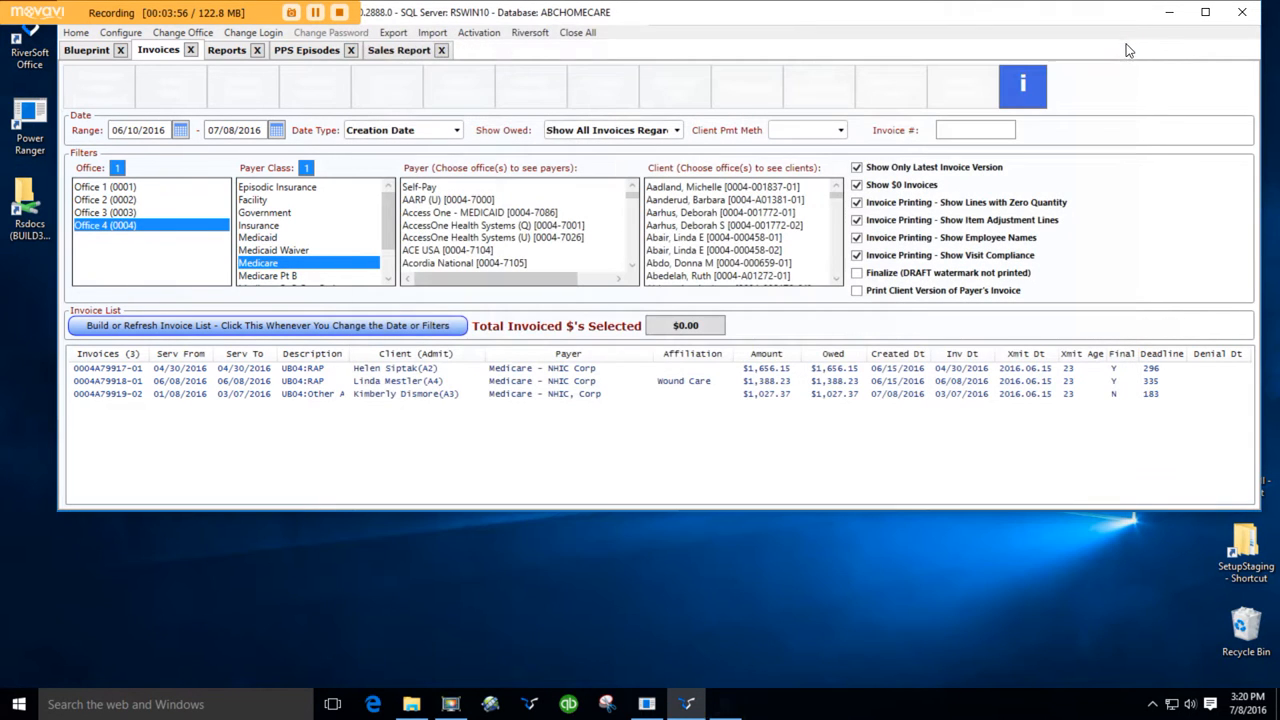
- Run the PPS Episodes report as a PDF, scroll through its pages, and close it
{"action": "left_click", "coordinate": [309, 50]}
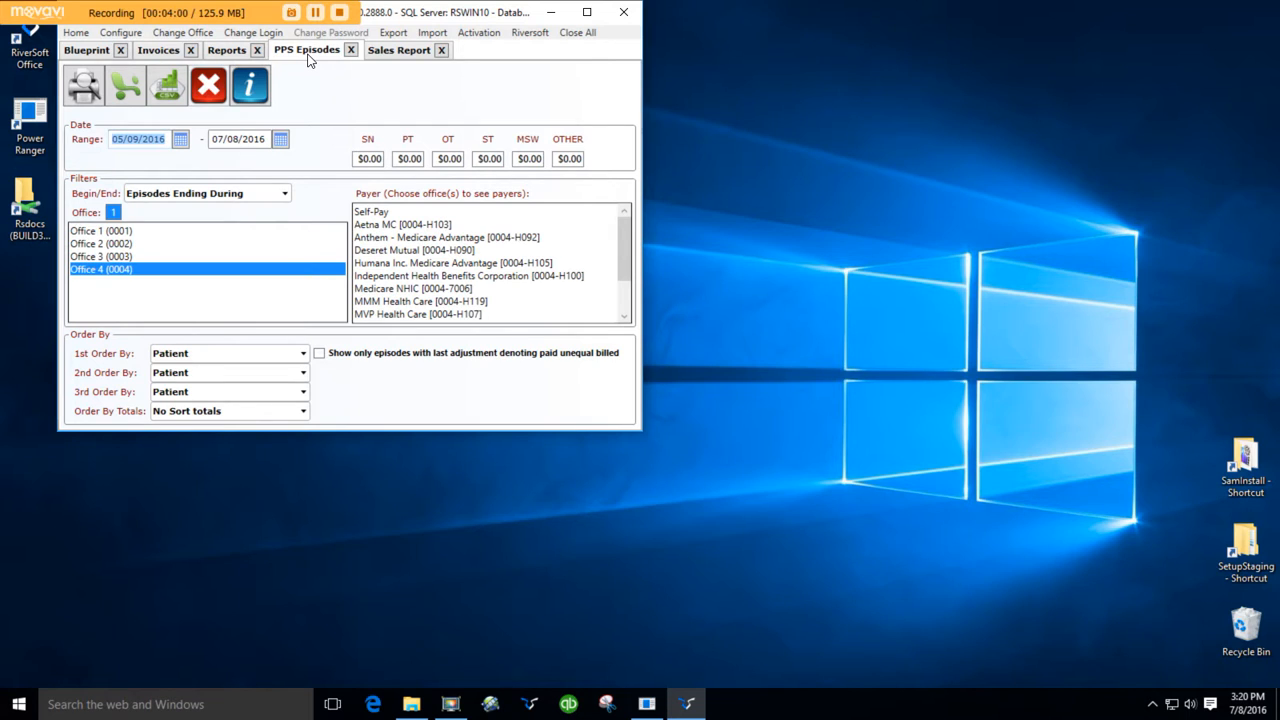
{"action": "left_click", "coordinate": [85, 88]}
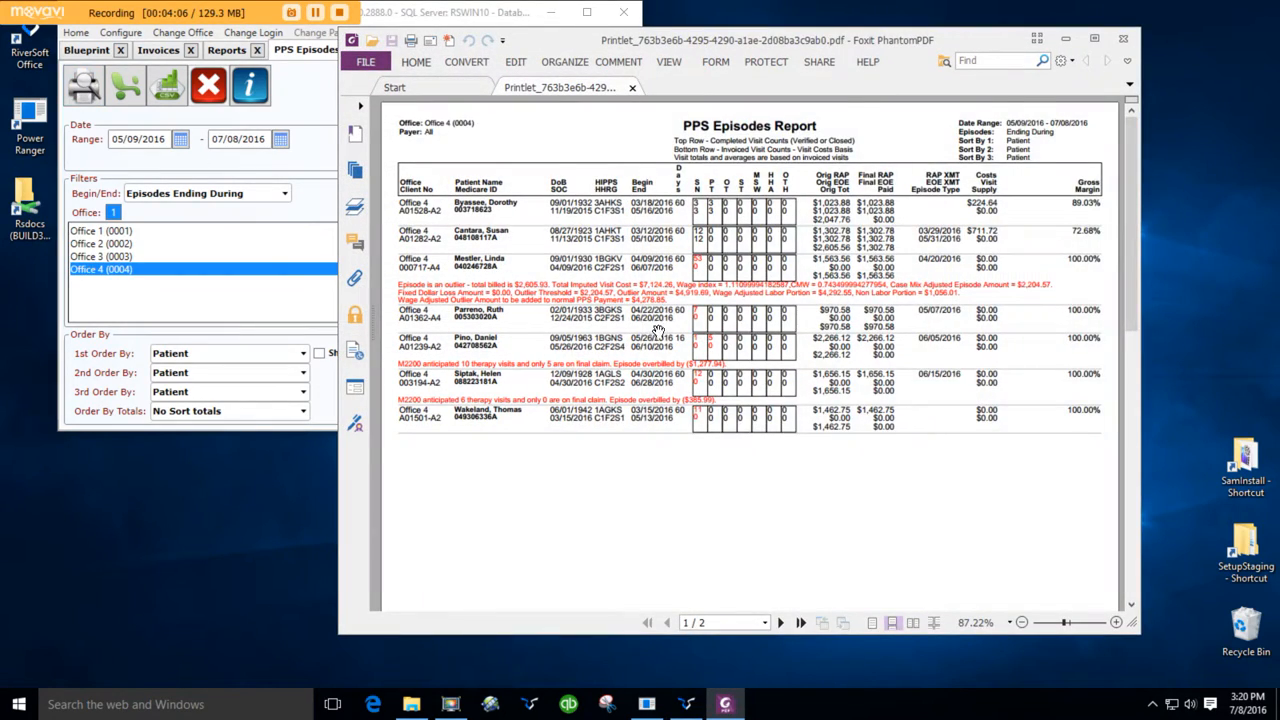
{"action": "scroll", "coordinate": [658, 340], "scroll_direction": "down", "scroll_amount": 6}
{"action": "scroll", "coordinate": [664, 355], "scroll_direction": "down", "scroll_amount": 5}
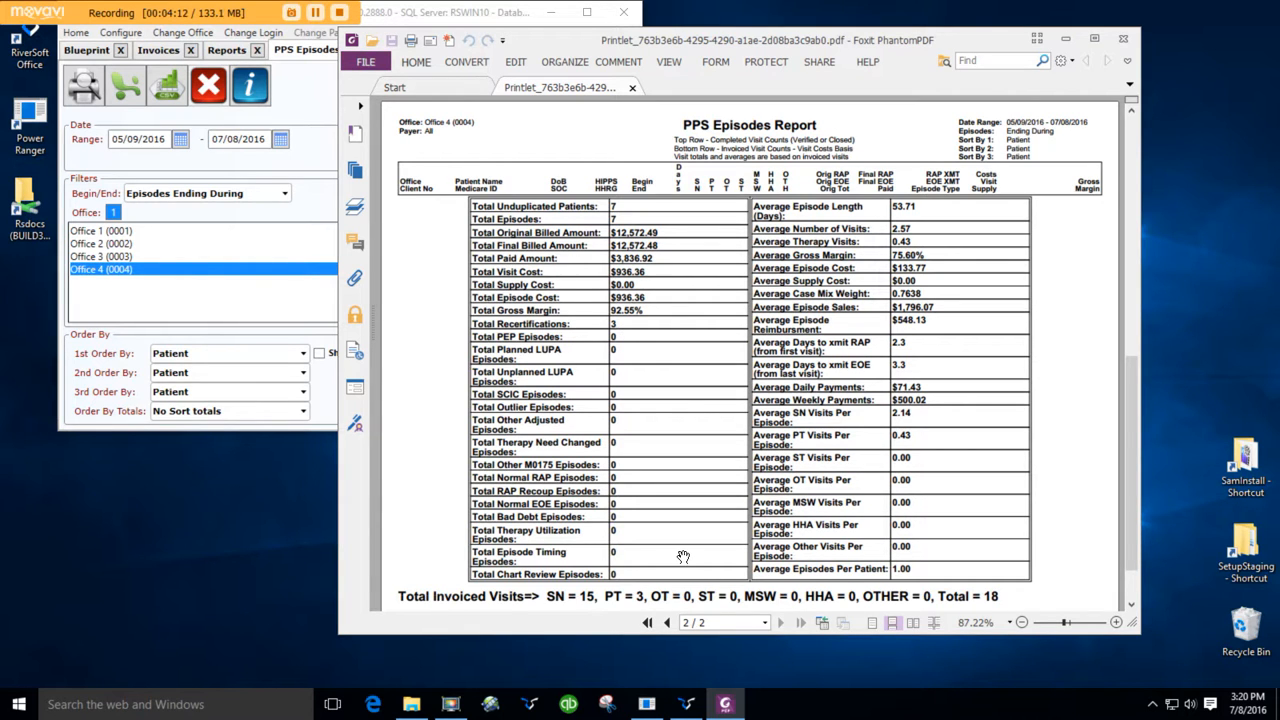
{"action": "scroll", "coordinate": [683, 556], "scroll_direction": "up", "scroll_amount": 4}
{"action": "scroll", "coordinate": [683, 556], "scroll_direction": "up", "scroll_amount": 5}
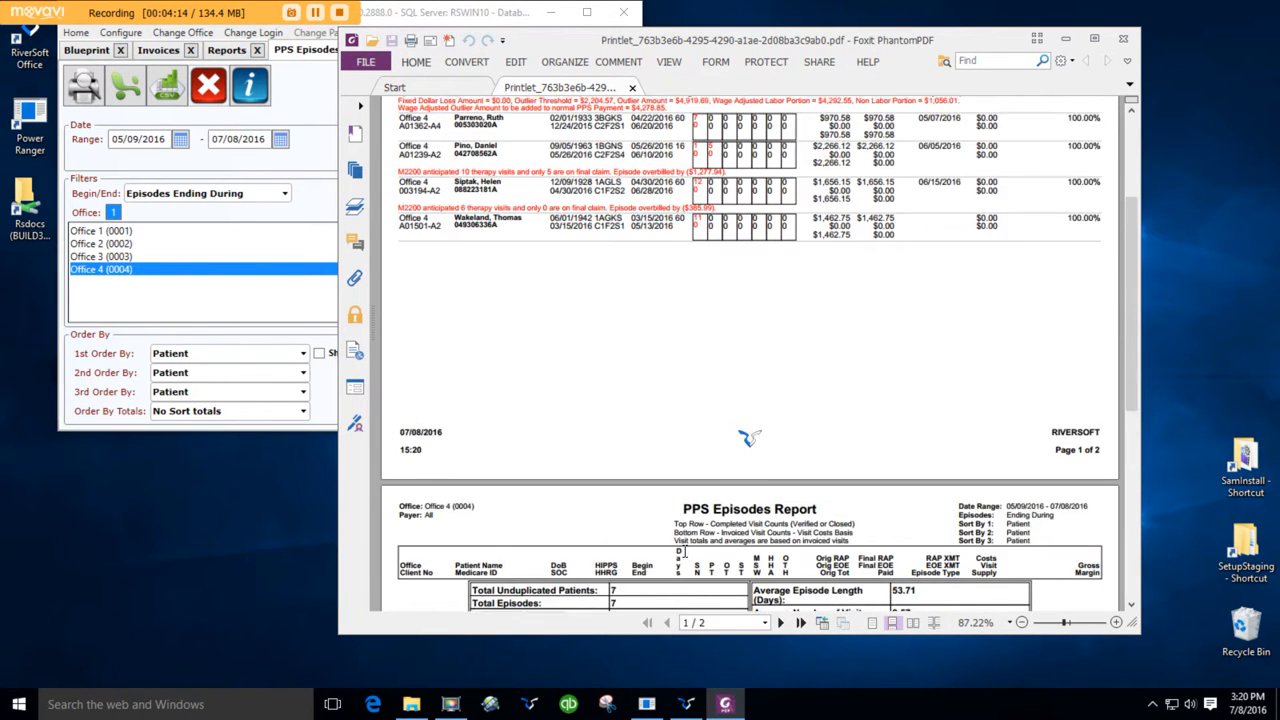
{"action": "left_click", "coordinate": [1123, 38]}
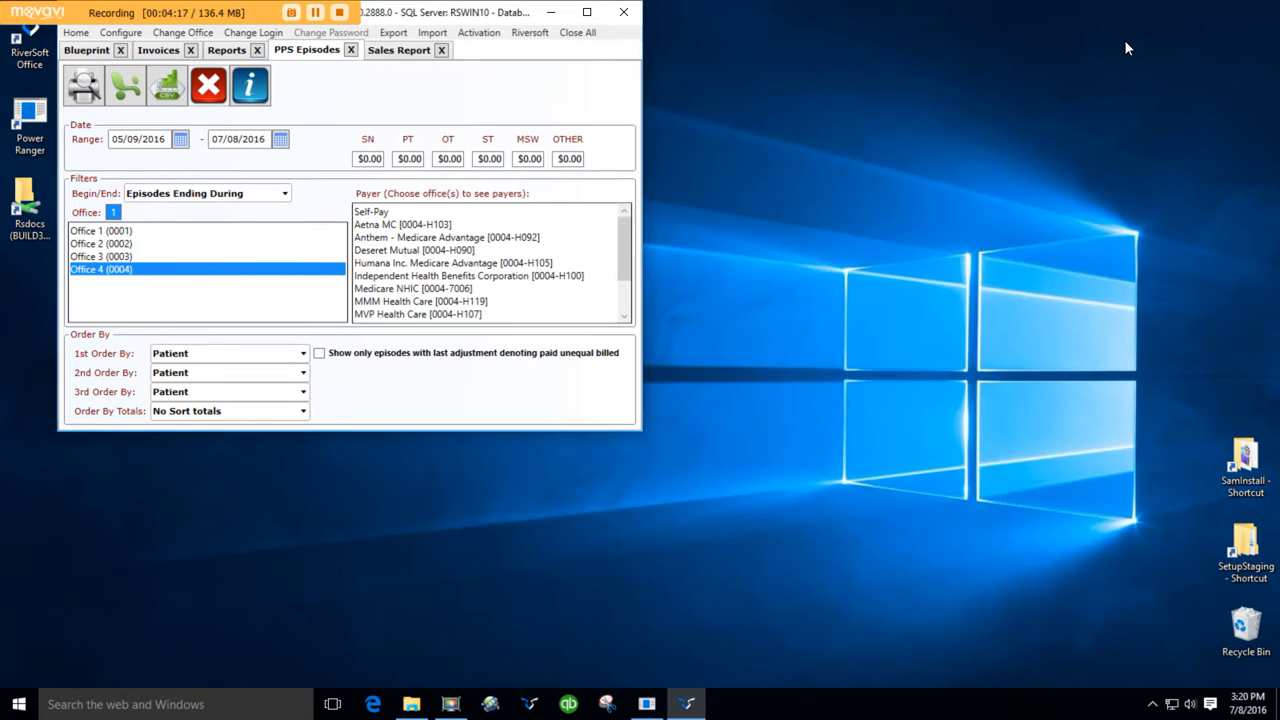
- Filter the invoice list to a single client instead of the Medicare payer class, and rebuild it
{"action": "left_click", "coordinate": [150, 54]}
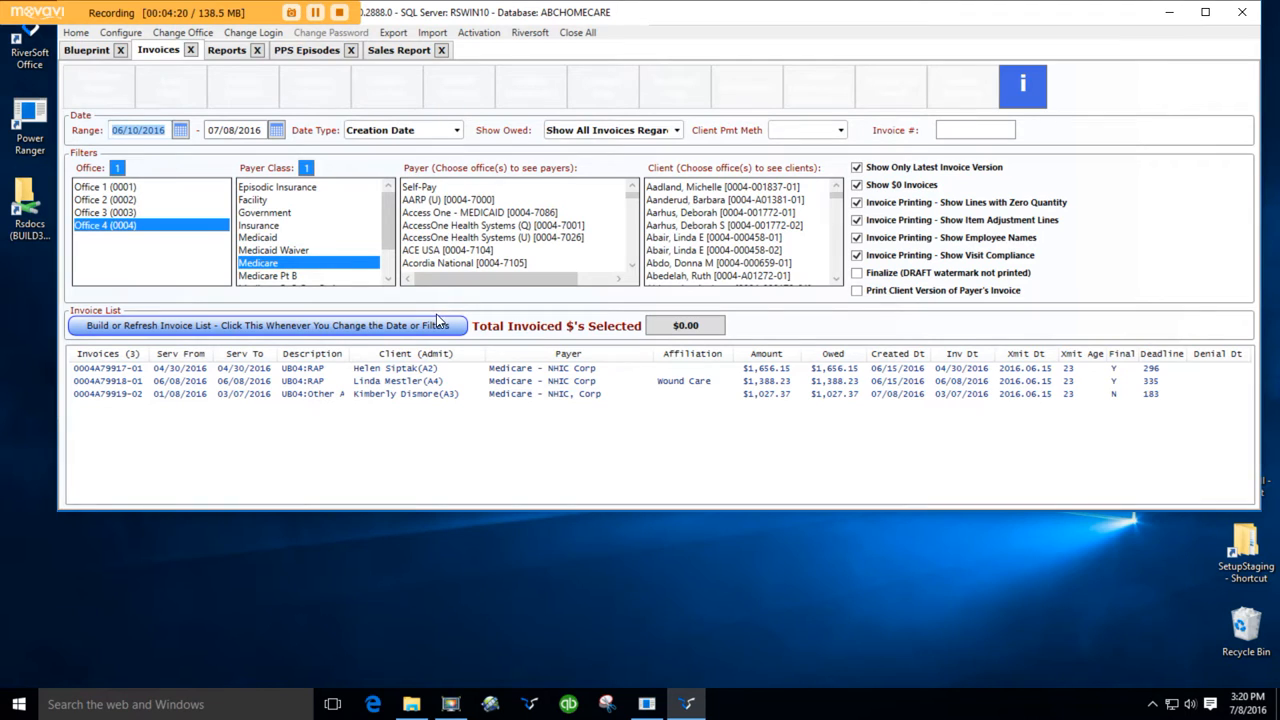
{"action": "left_click", "coordinate": [416, 394]}
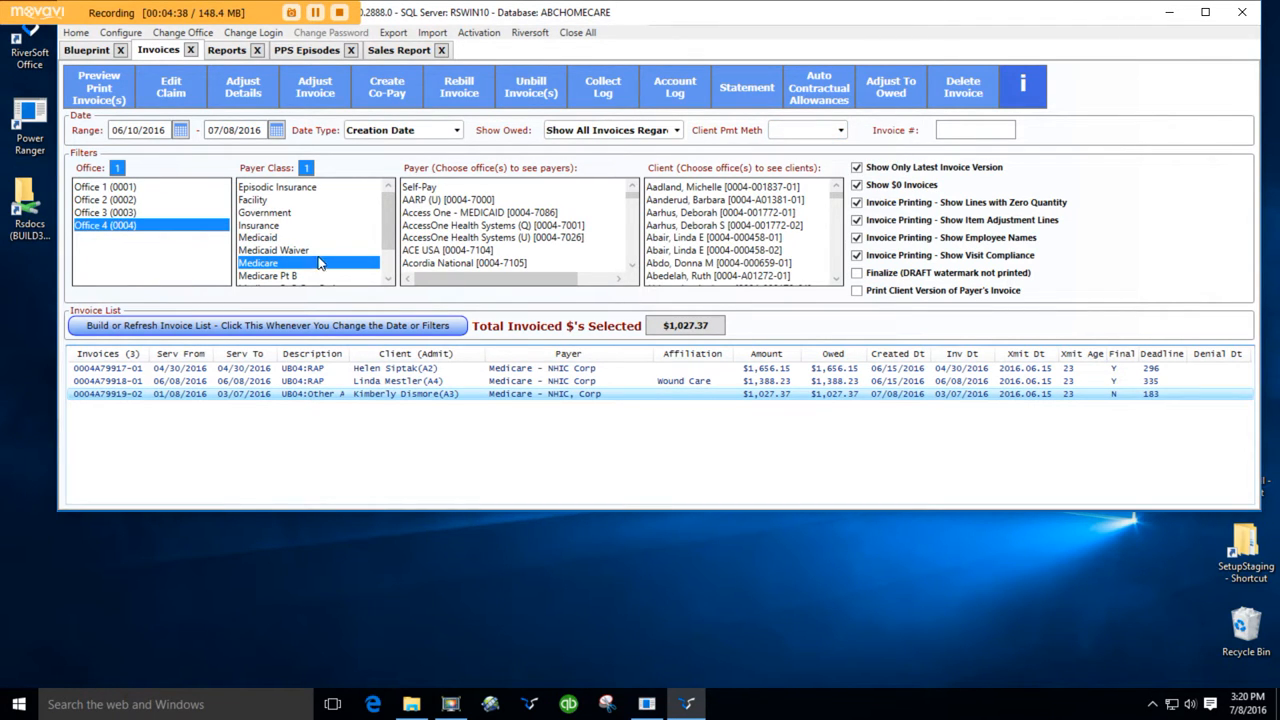
{"action": "left_click", "coordinate": [306, 168]}
{"action": "left_click", "coordinate": [680, 226]}
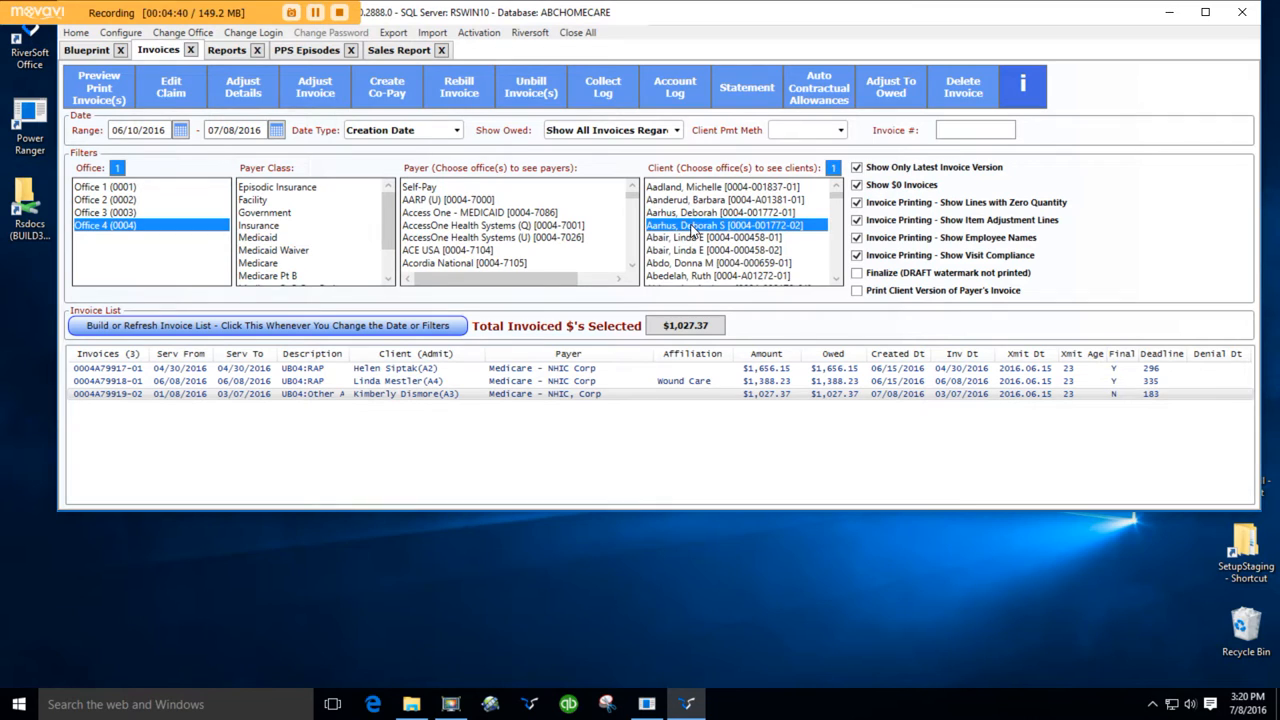
{"action": "type", "text": "flu"}
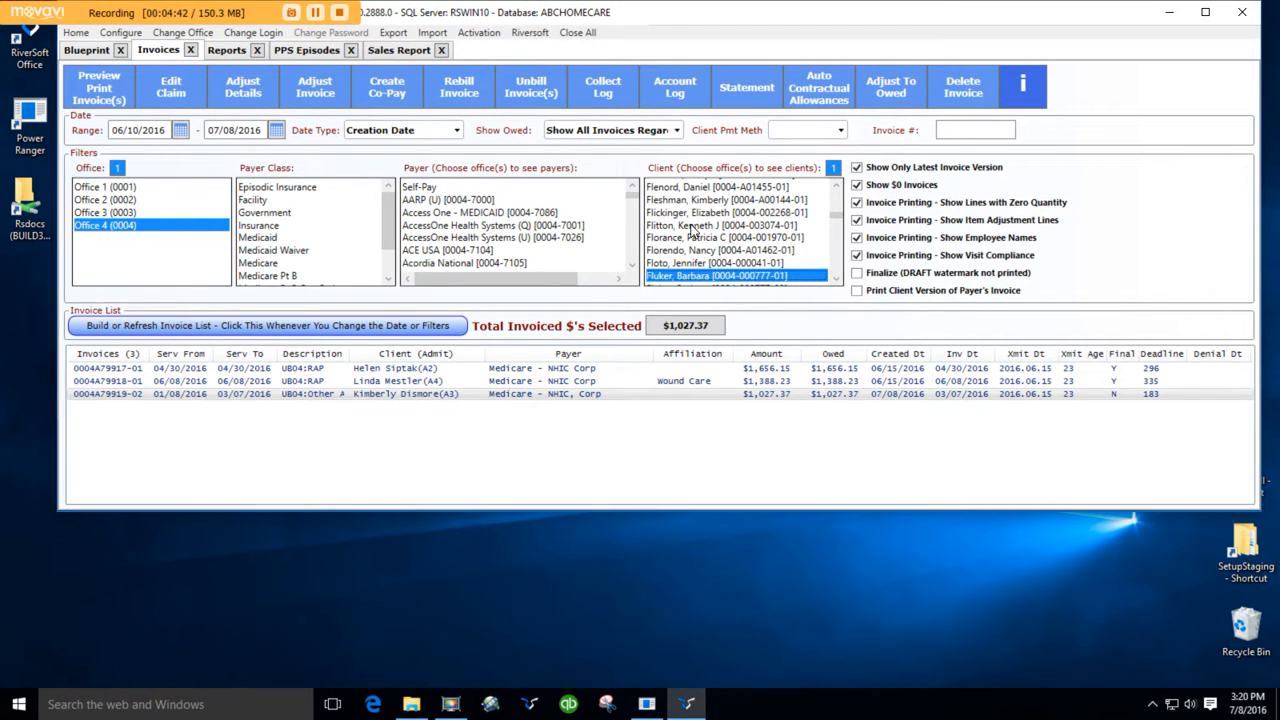
{"action": "scroll", "coordinate": [815, 270], "scroll_direction": "down", "scroll_amount": 3}
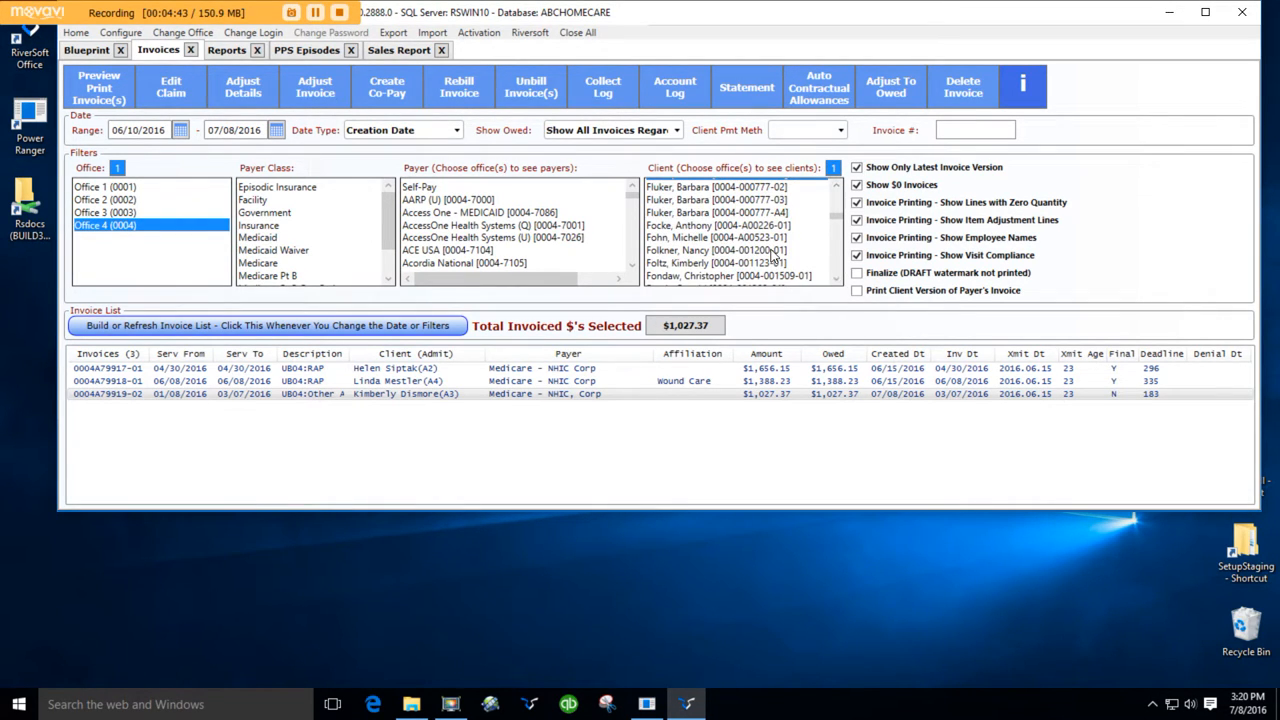
{"action": "left_click", "coordinate": [706, 213]}
{"action": "left_click", "coordinate": [217, 325]}
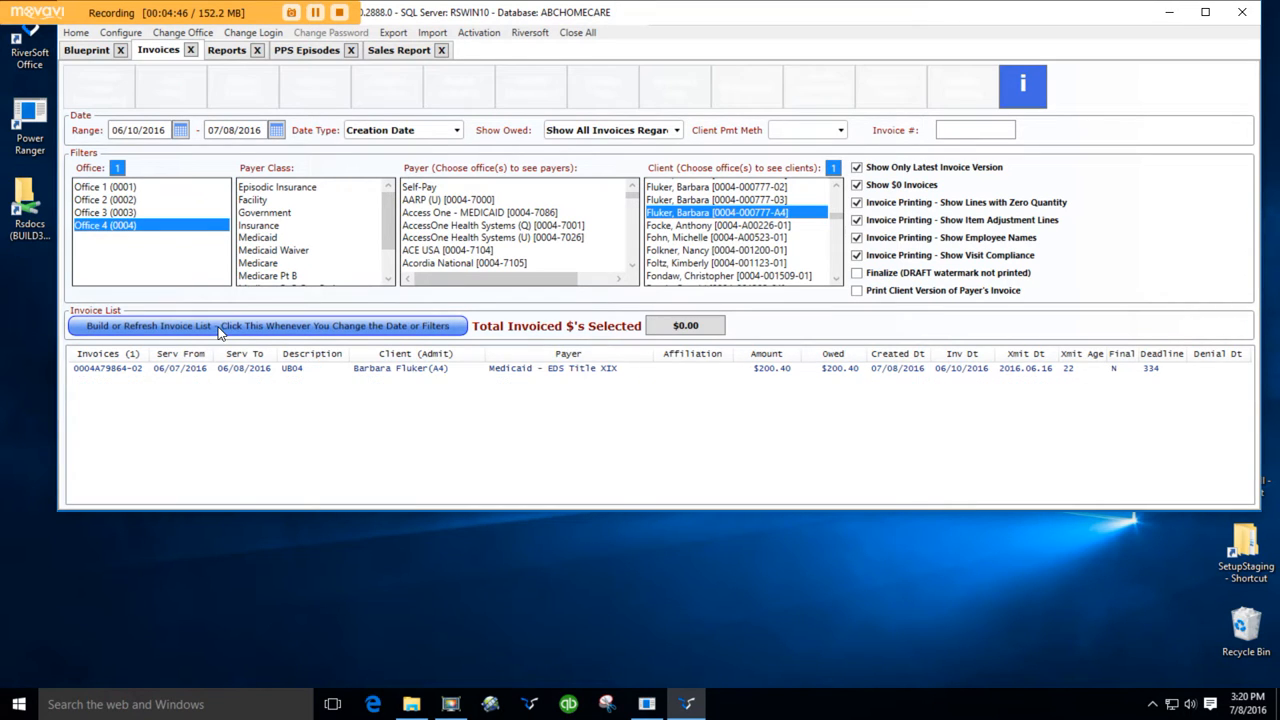
- Create a co-pay invoice of 10.00 from the client's Medicaid invoice, billed to Self-Pay, and save
{"action": "left_click", "coordinate": [335, 369]}
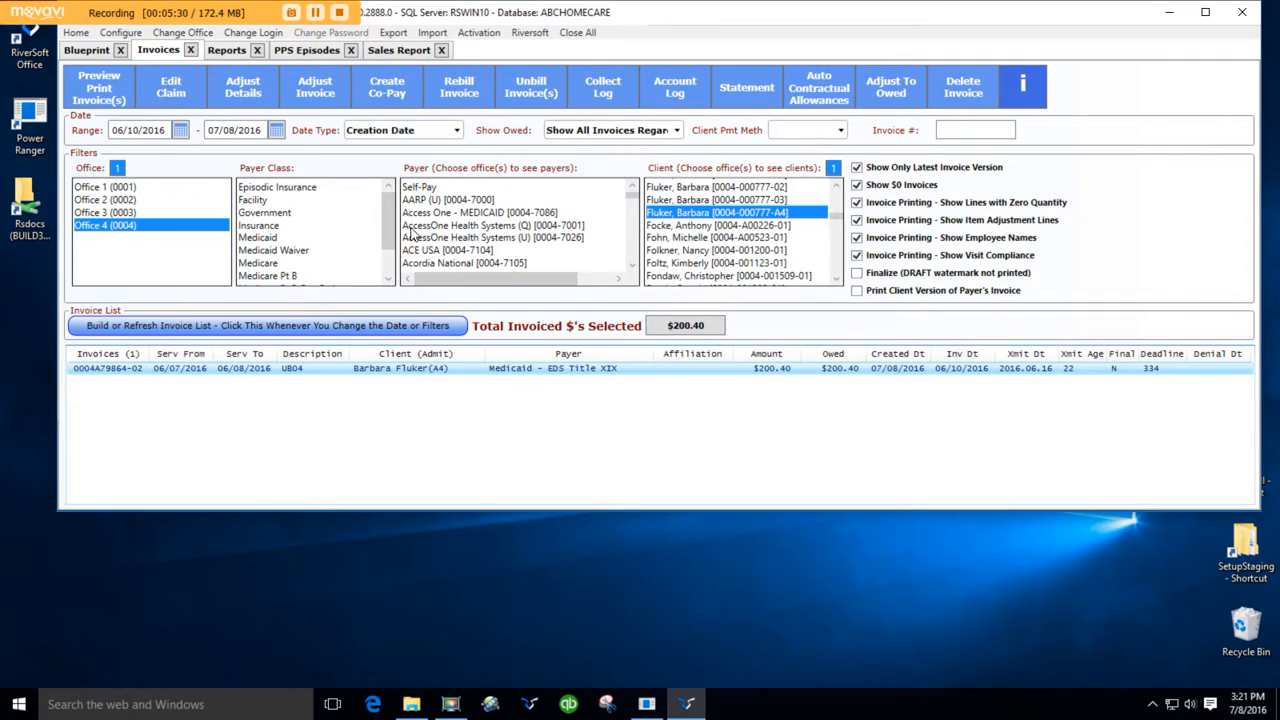
{"action": "left_click", "coordinate": [399, 92]}
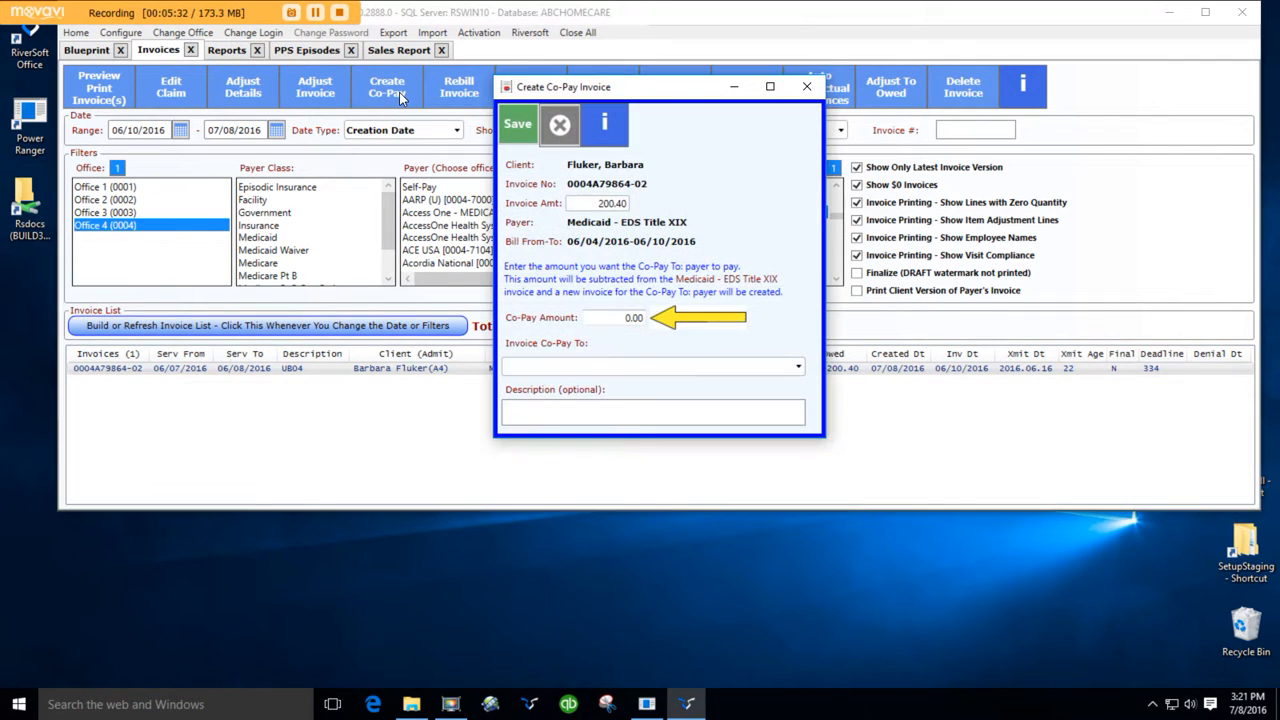
{"action": "left_click", "coordinate": [634, 317]}
{"action": "type", "text": "10"}
{"action": "key", "text": "Tab"}
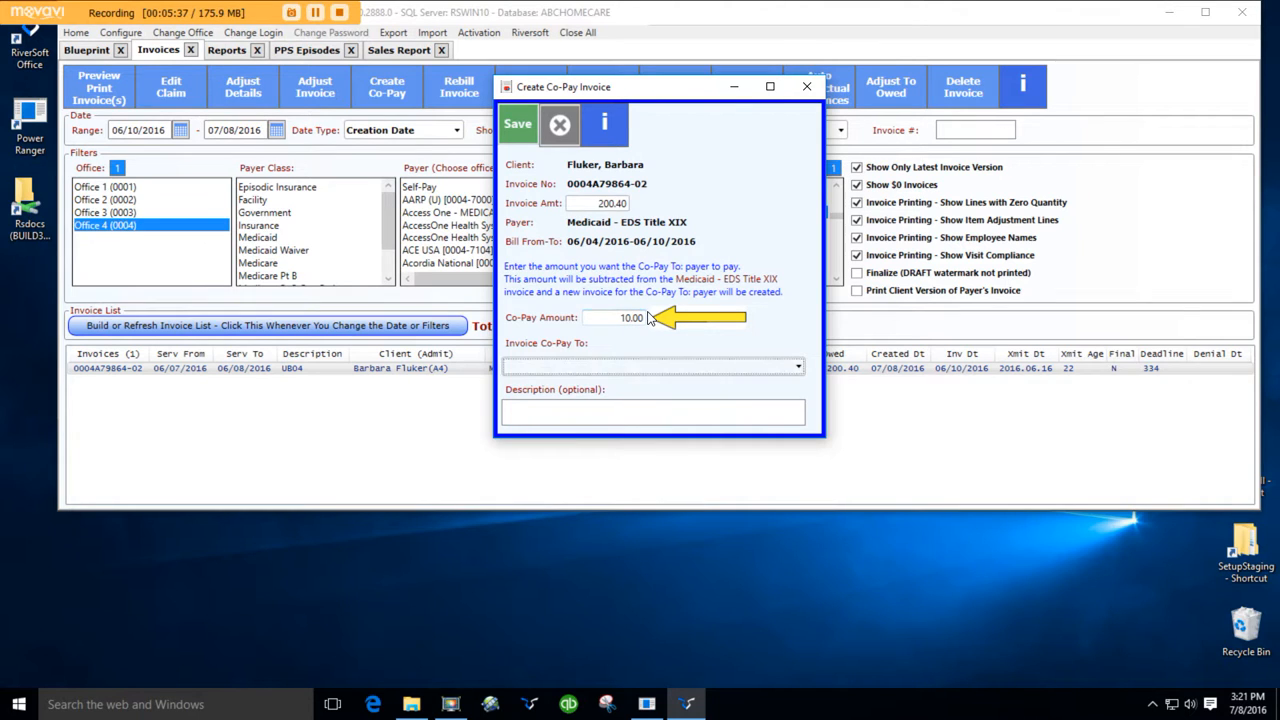
{"action": "left_click", "coordinate": [800, 370]}
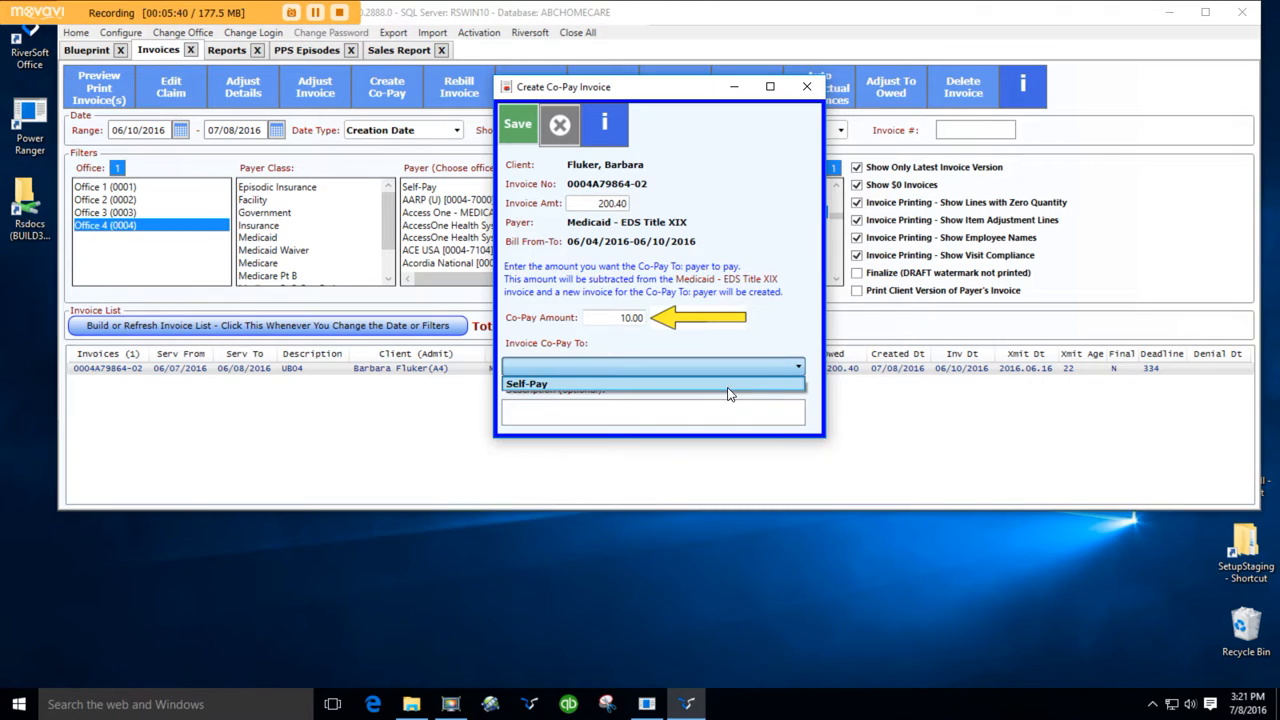
{"action": "left_click", "coordinate": [729, 386]}
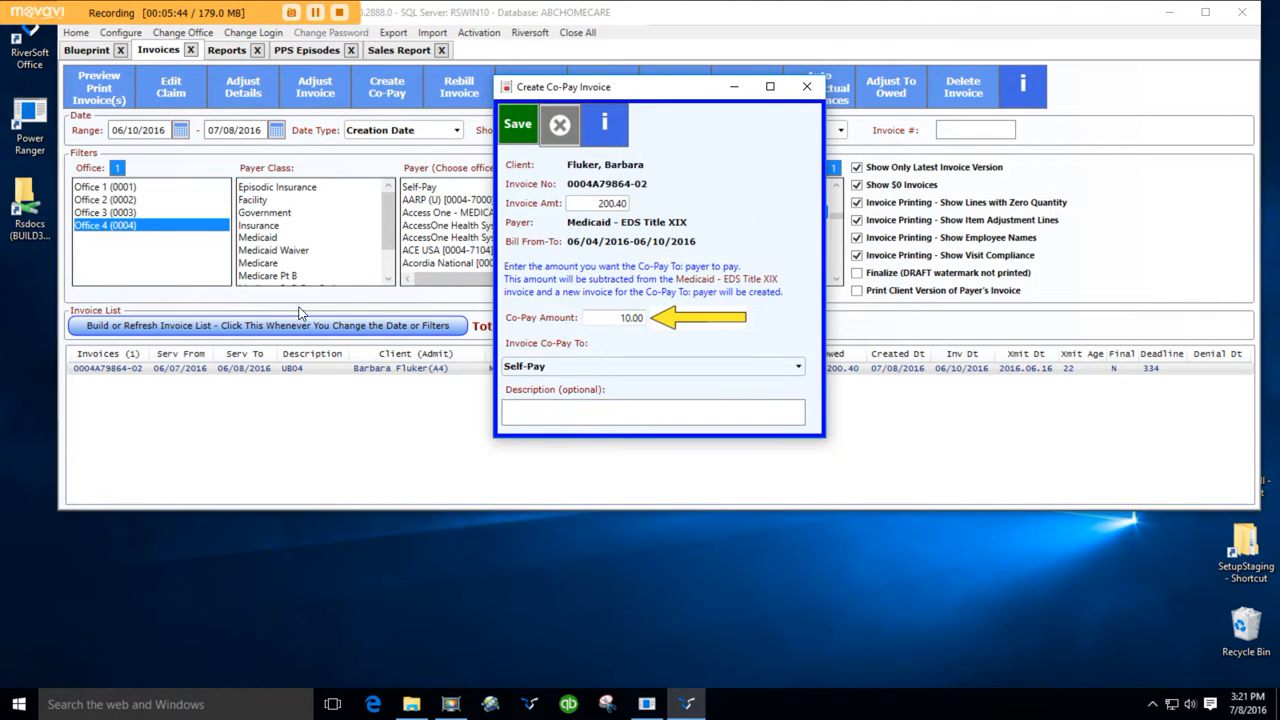
{"action": "left_click_drag", "start_coordinate": [627, 97], "coordinate": [767, 121]}
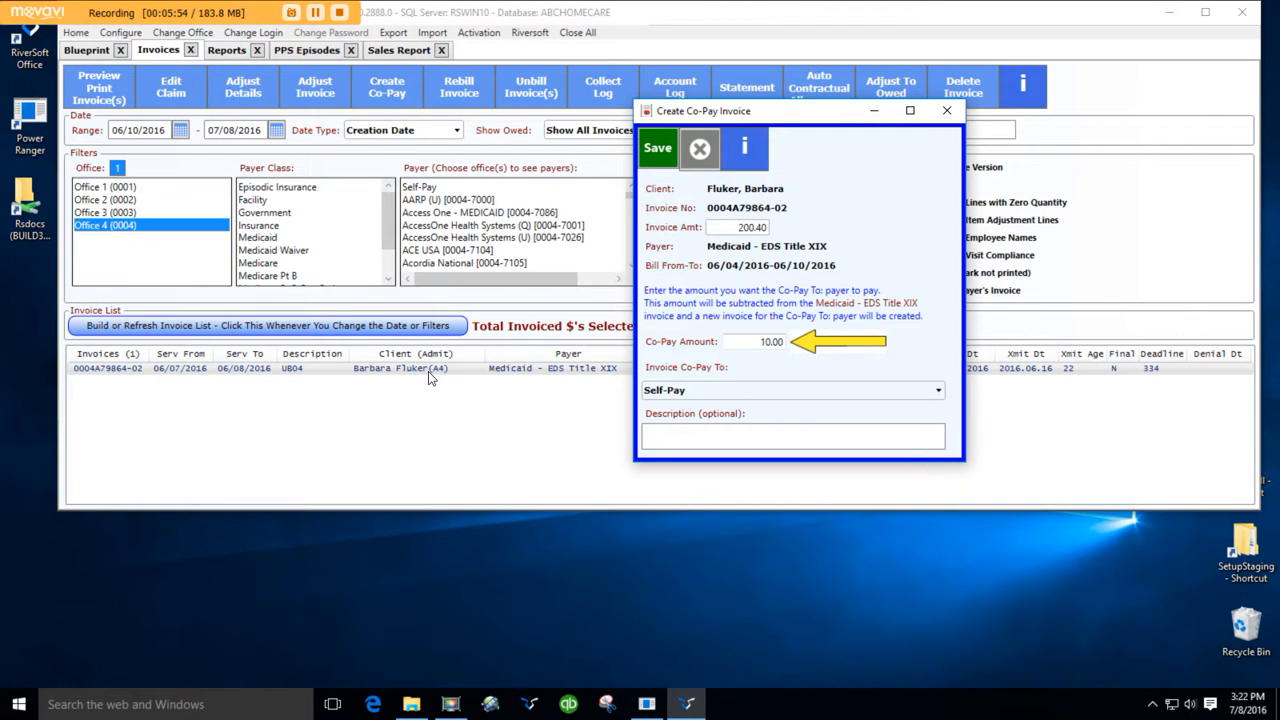
{"action": "left_click", "coordinate": [662, 152]}
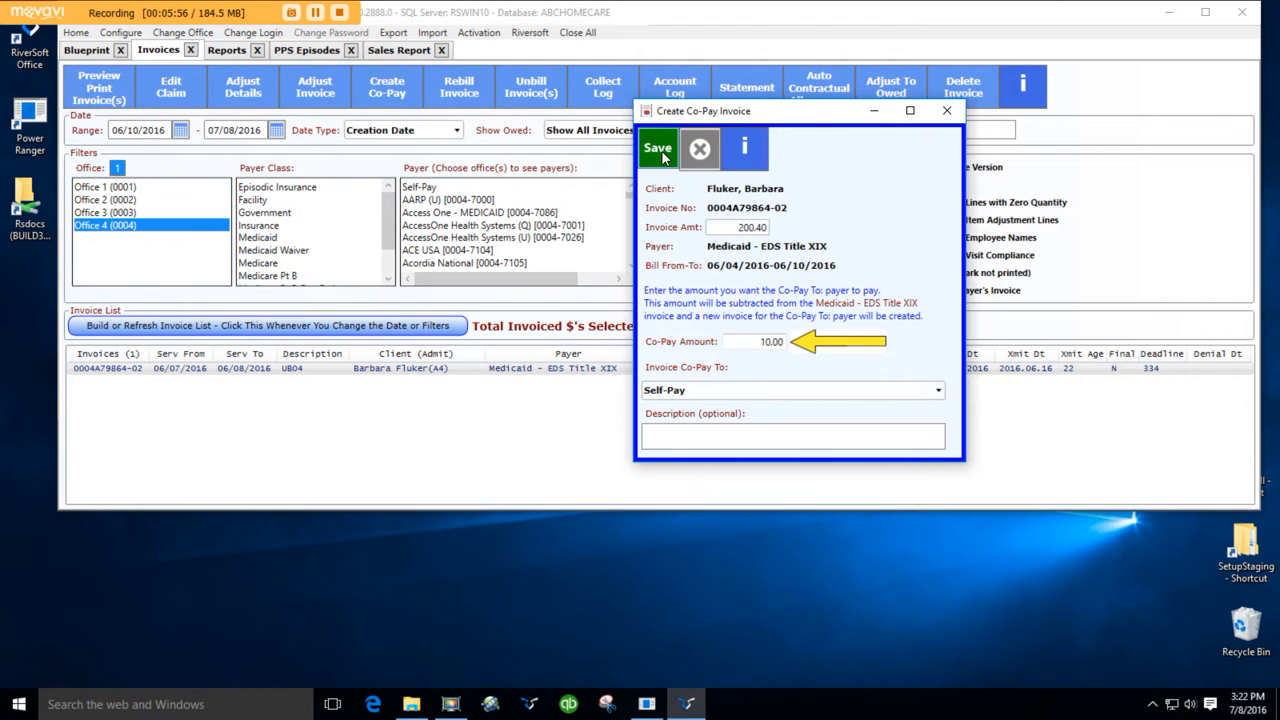
- Refresh the invoice list, preview the revised Medicaid invoice's printout, and close the preview
{"action": "left_click", "coordinate": [455, 326]}
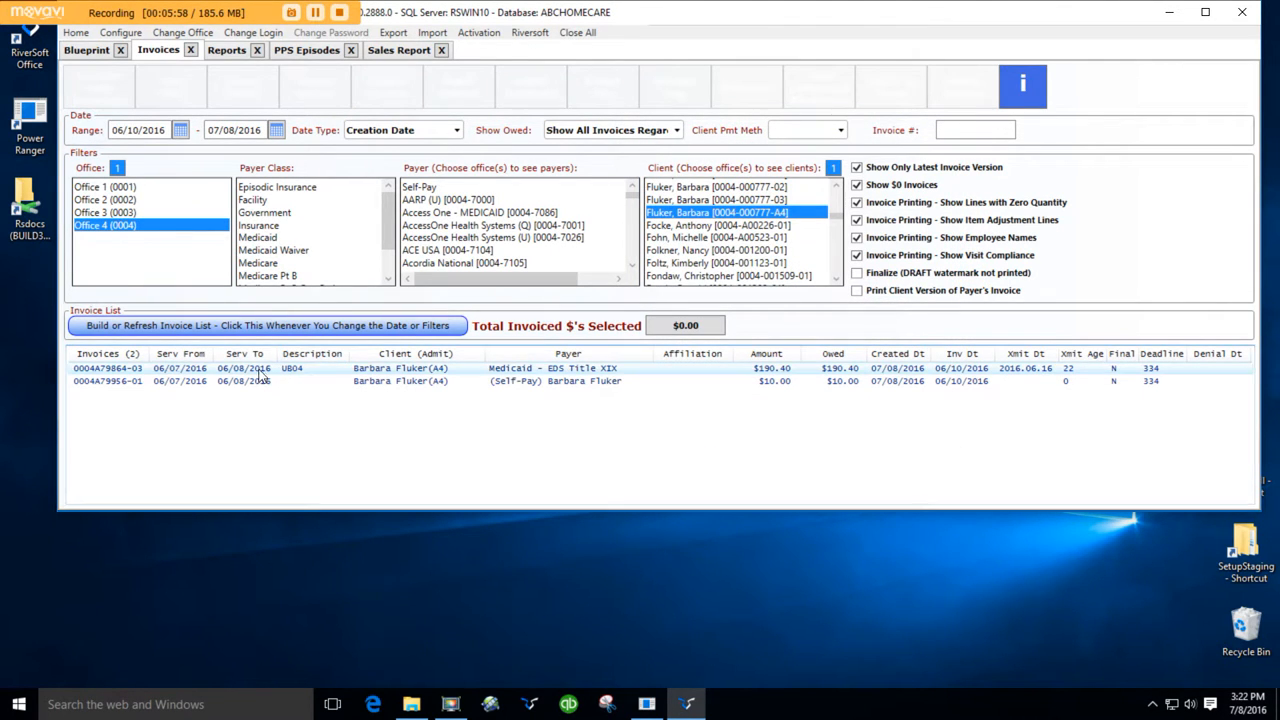
{"action": "left_click", "coordinate": [145, 369]}
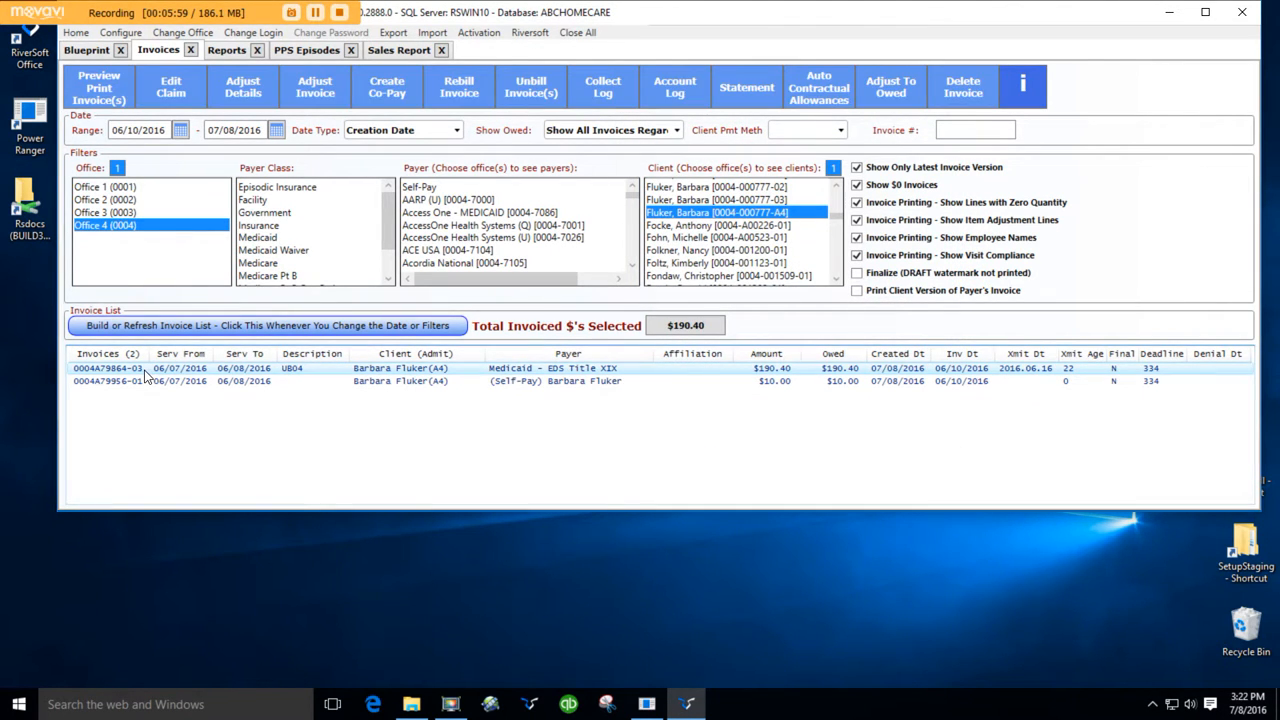
{"action": "left_click", "coordinate": [93, 93]}
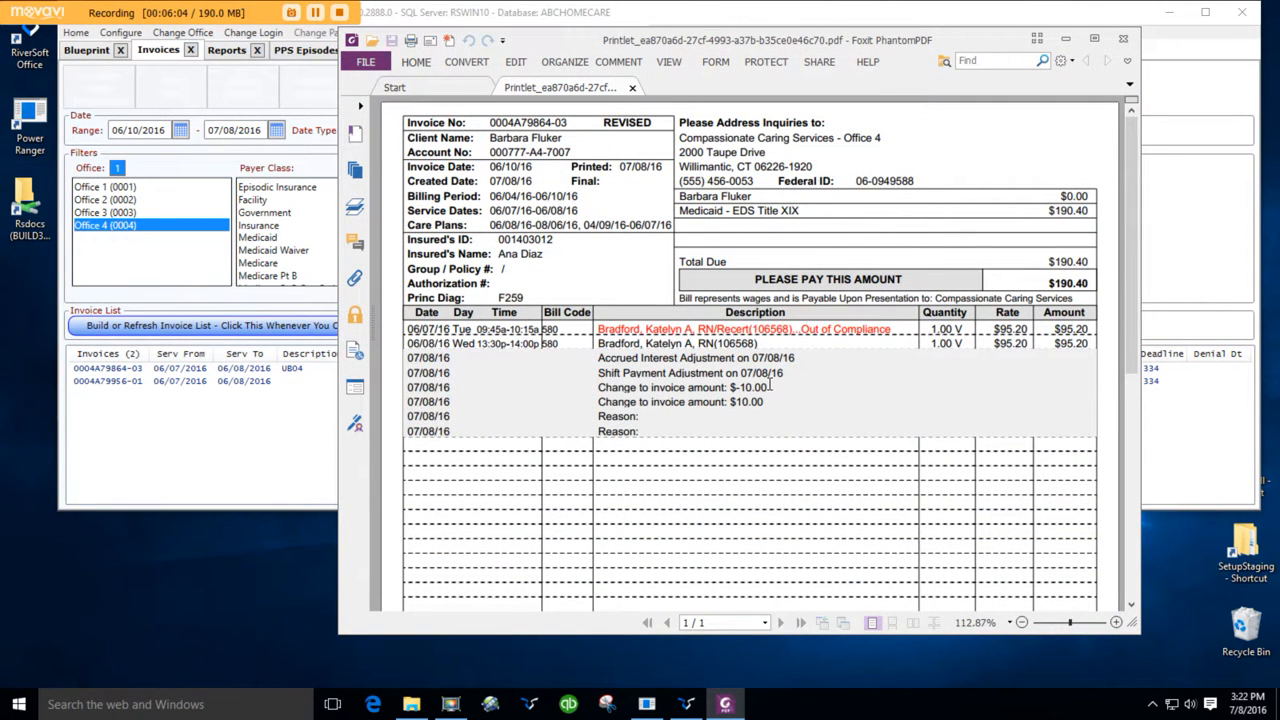
{"action": "left_click", "coordinate": [1124, 45]}
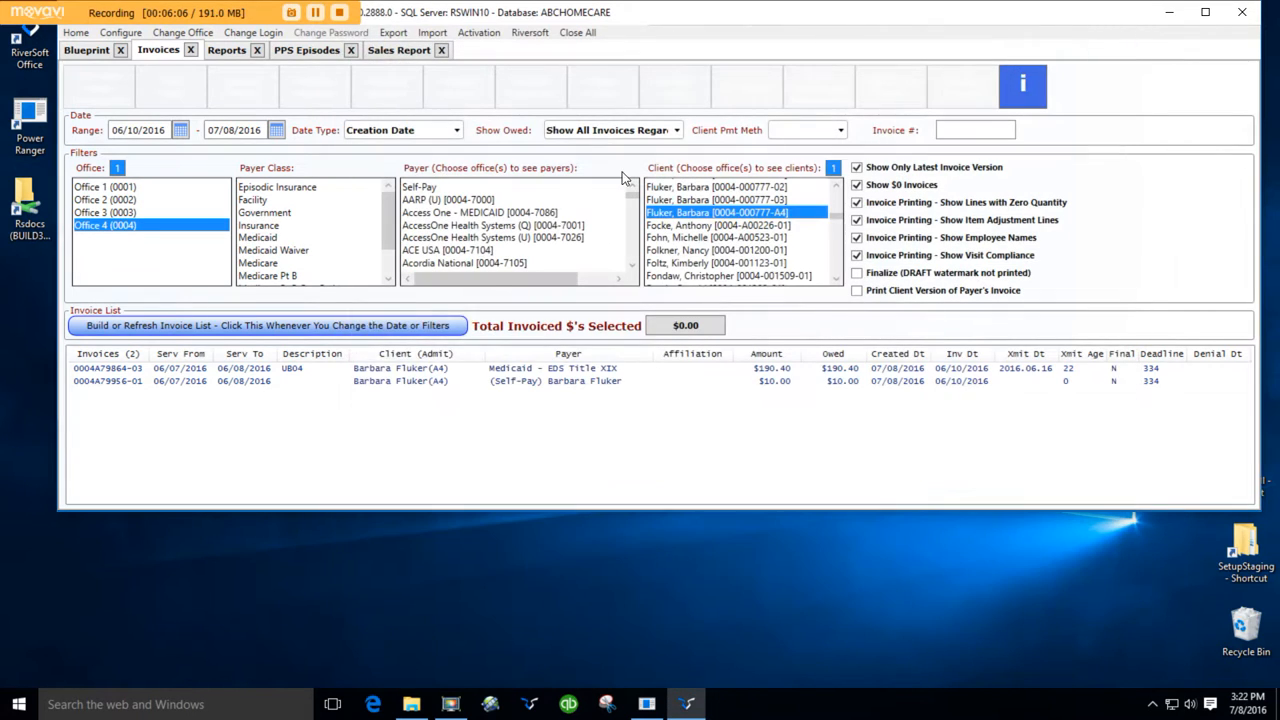
- Preview the printout of the new Self-Pay co-pay invoice, scroll through it, and close it
{"action": "left_click", "coordinate": [441, 384]}
{"action": "left_click", "coordinate": [101, 97]}
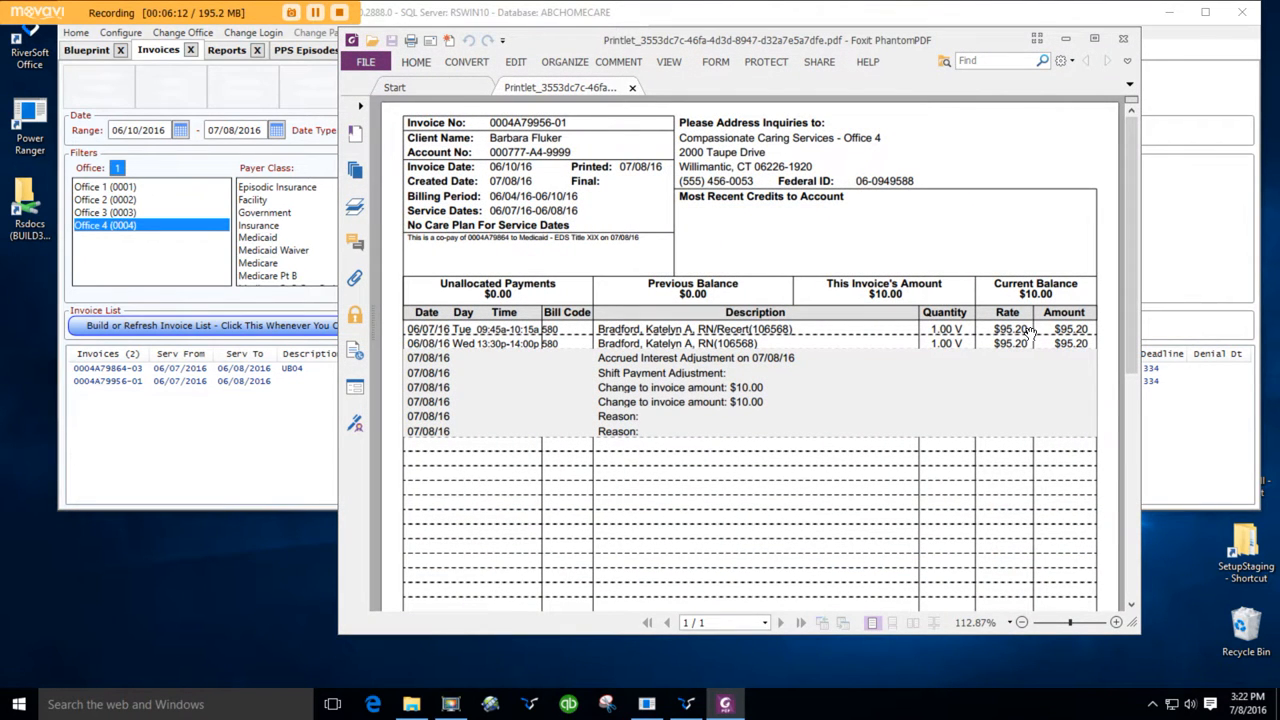
{"action": "scroll", "coordinate": [1020, 382], "scroll_direction": "down", "scroll_amount": 5}
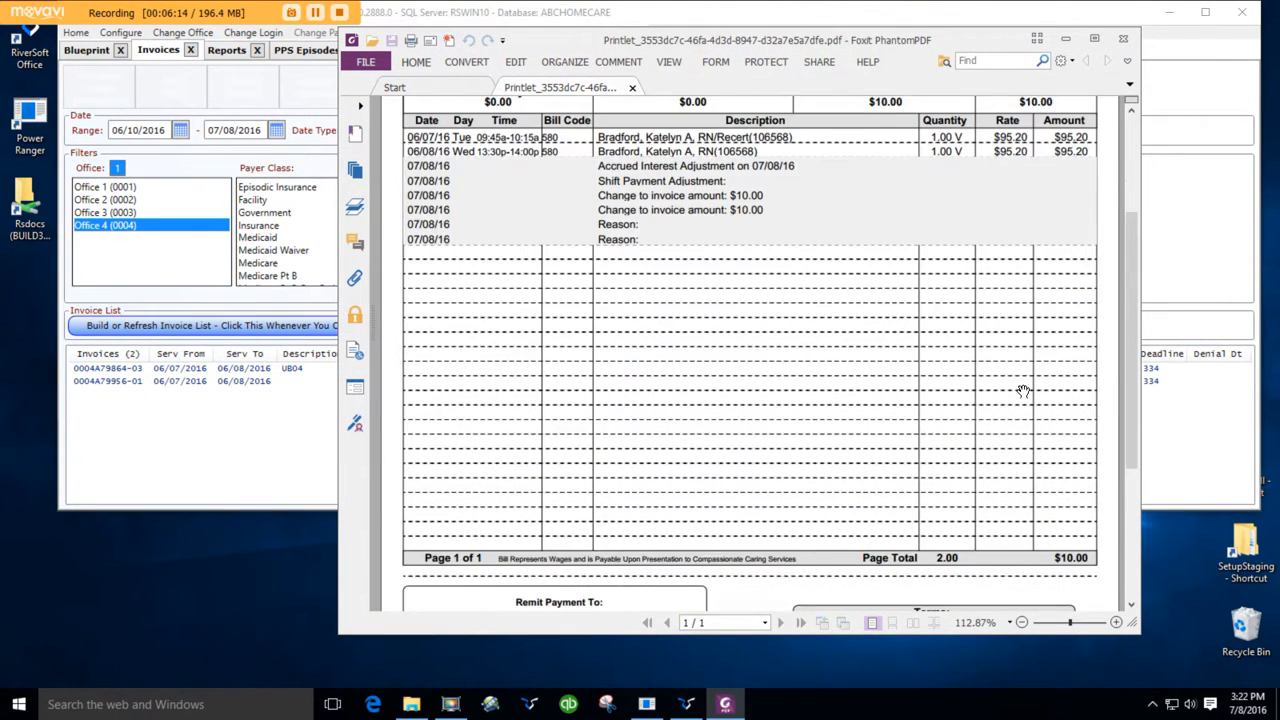
{"action": "scroll", "coordinate": [1023, 386], "scroll_direction": "up", "scroll_amount": 4}
{"action": "scroll", "coordinate": [1024, 385], "scroll_direction": "up", "scroll_amount": 2}
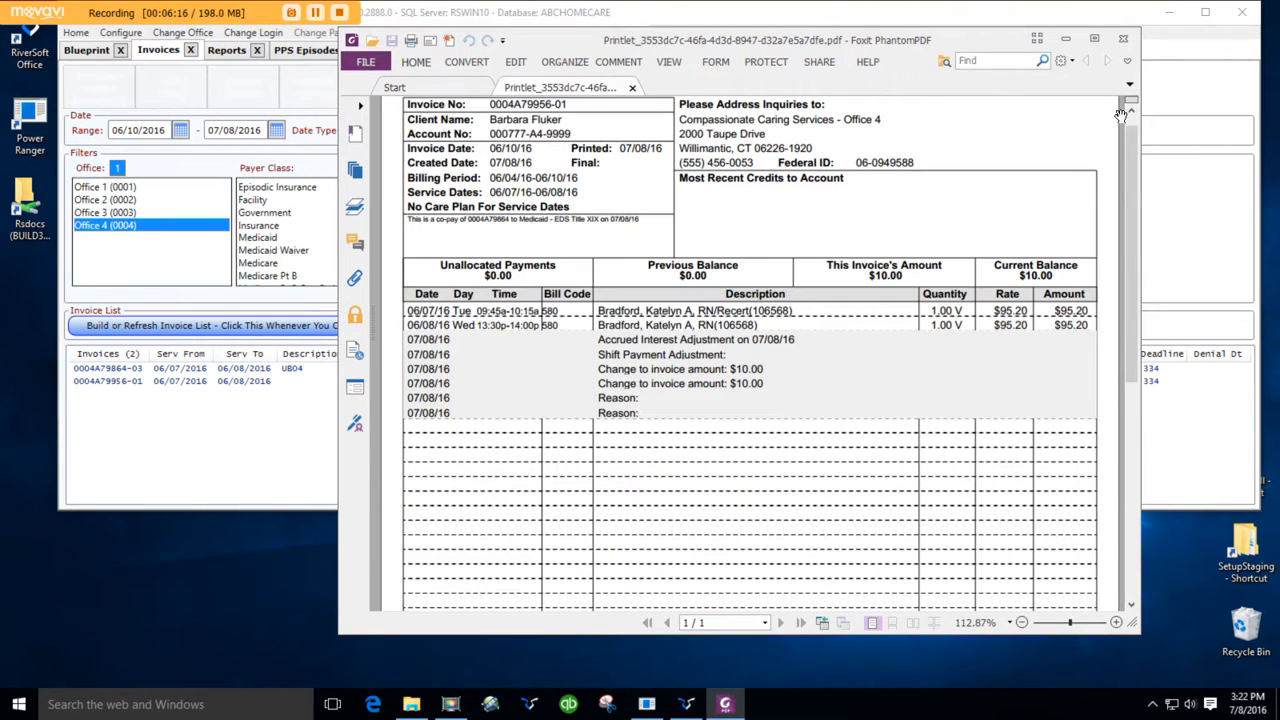
{"action": "left_click", "coordinate": [1123, 38]}
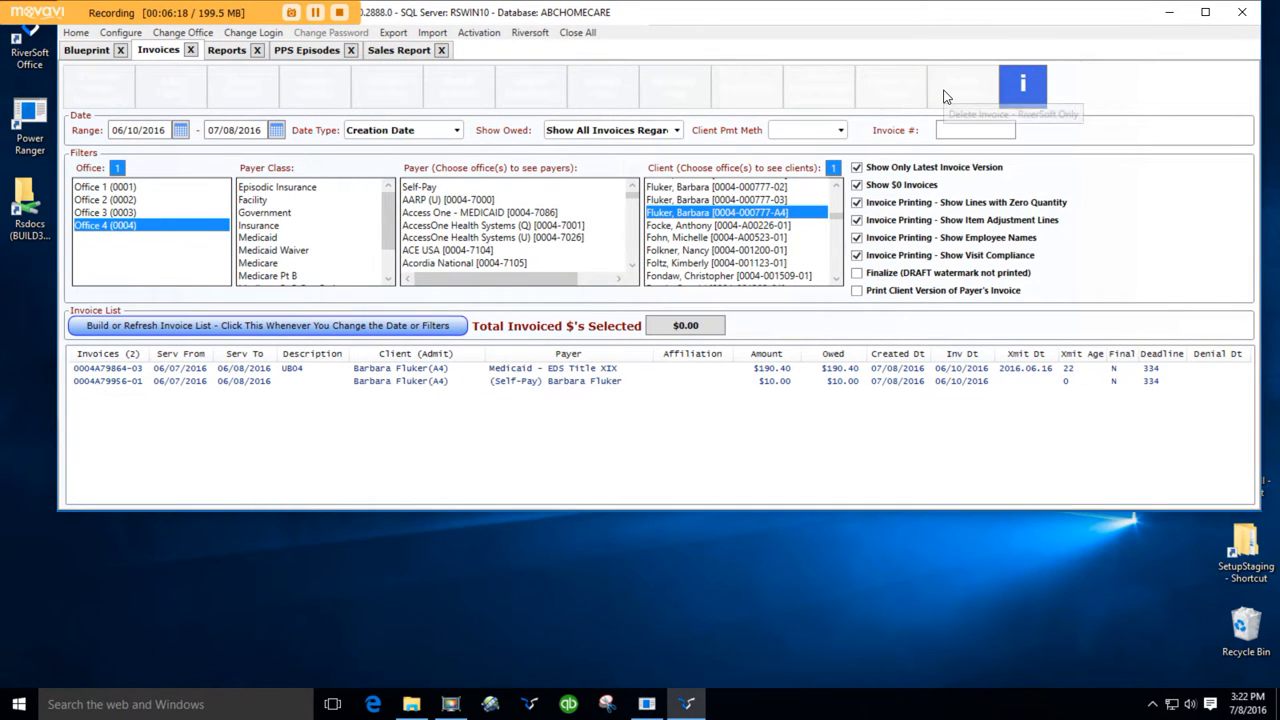